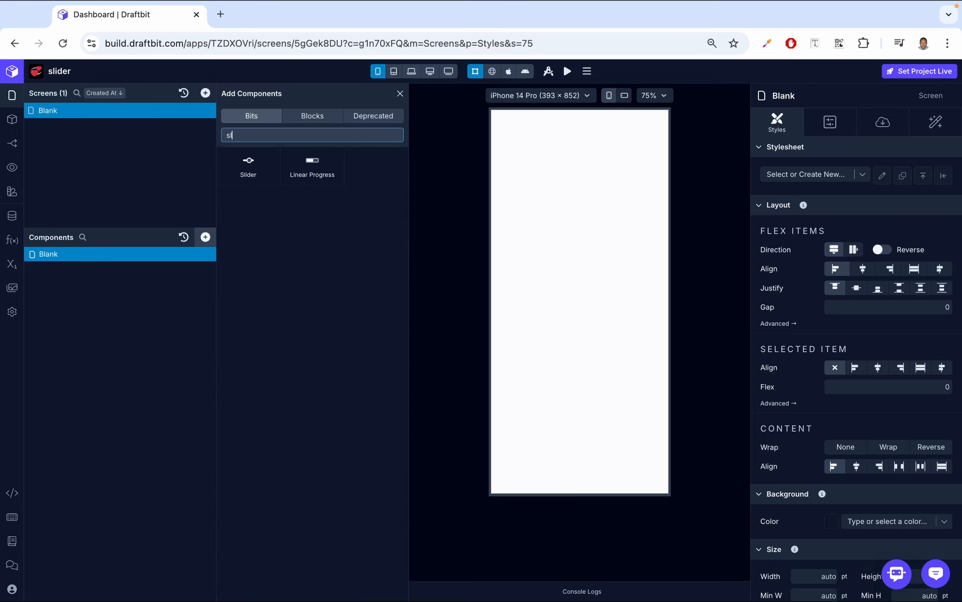
Add a Slider component to the Blank screen and open its data settings
{"action": "left_click", "coordinate": [248, 170]}
{"action": "left_click", "coordinate": [399, 94]}
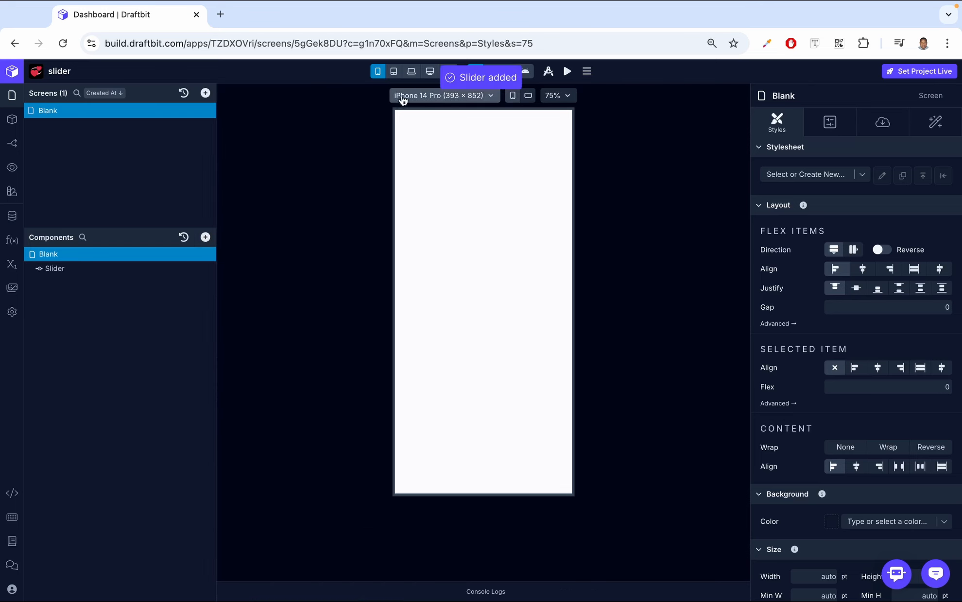
{"action": "left_click", "coordinate": [111, 269]}
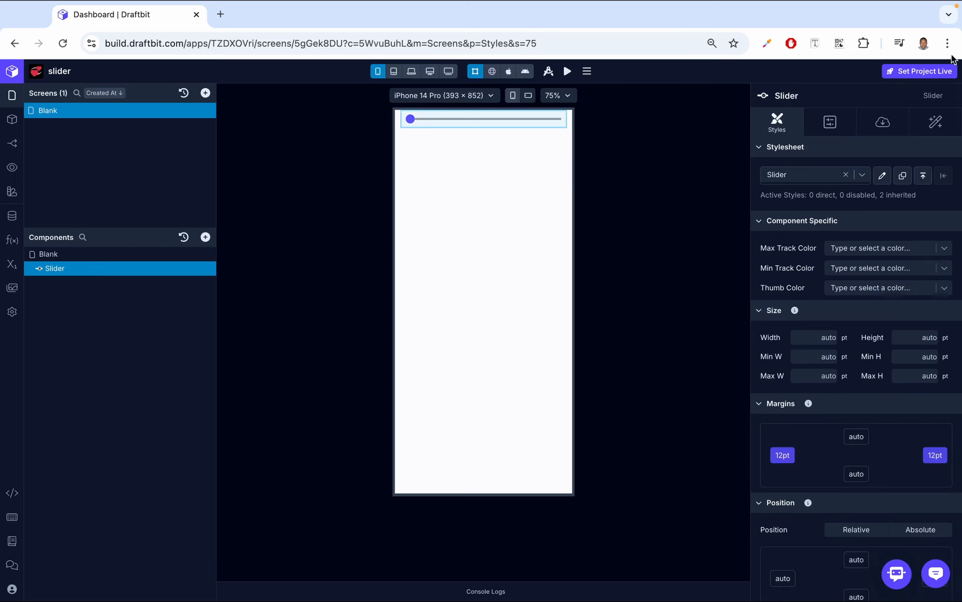
{"action": "left_click", "coordinate": [882, 123]}
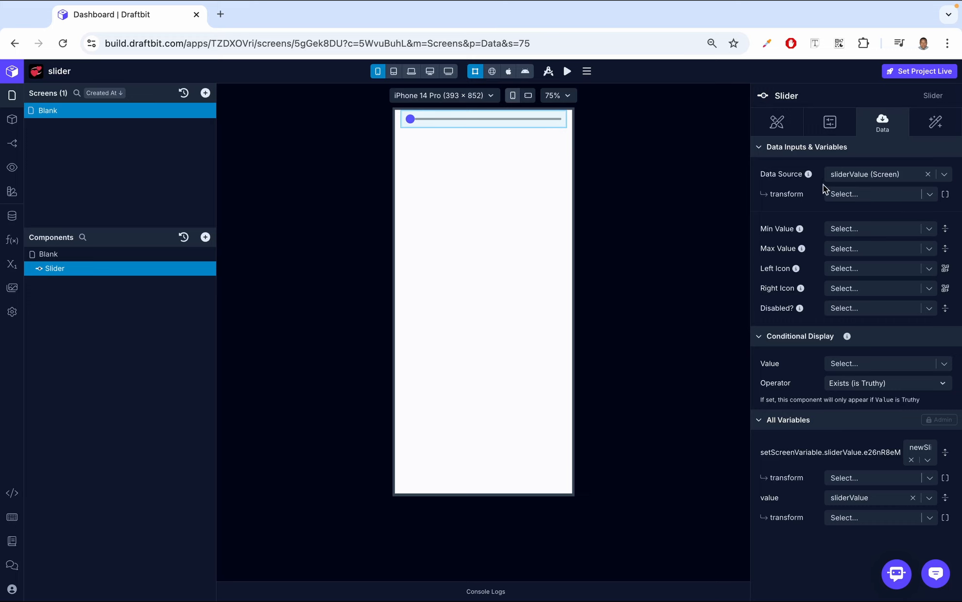
Review the configuration of the sliderValue screen variable and close the Variables window
{"action": "left_click", "coordinate": [12, 265]}
{"action": "left_click", "coordinate": [227, 202]}
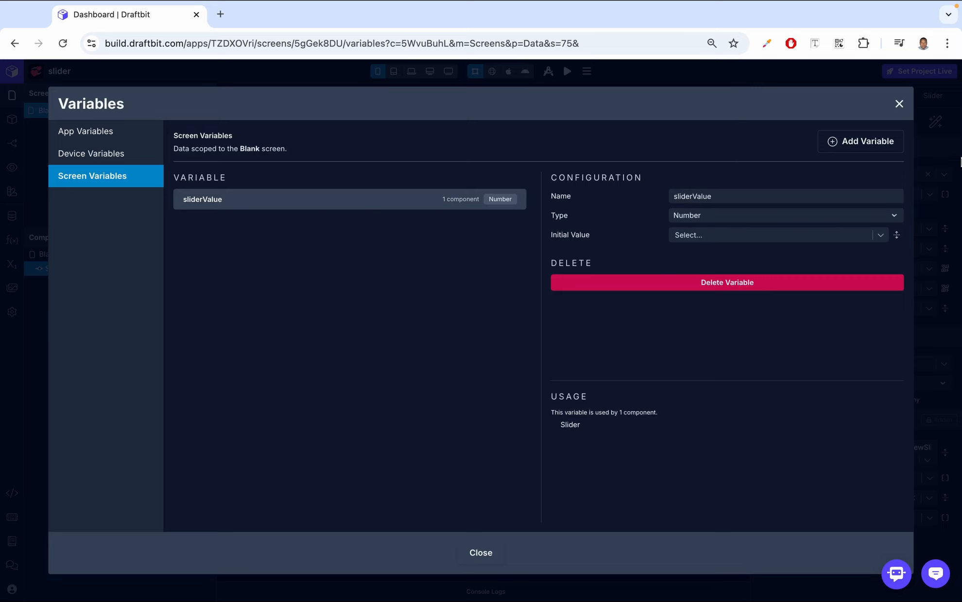
{"action": "left_click", "coordinate": [899, 103]}
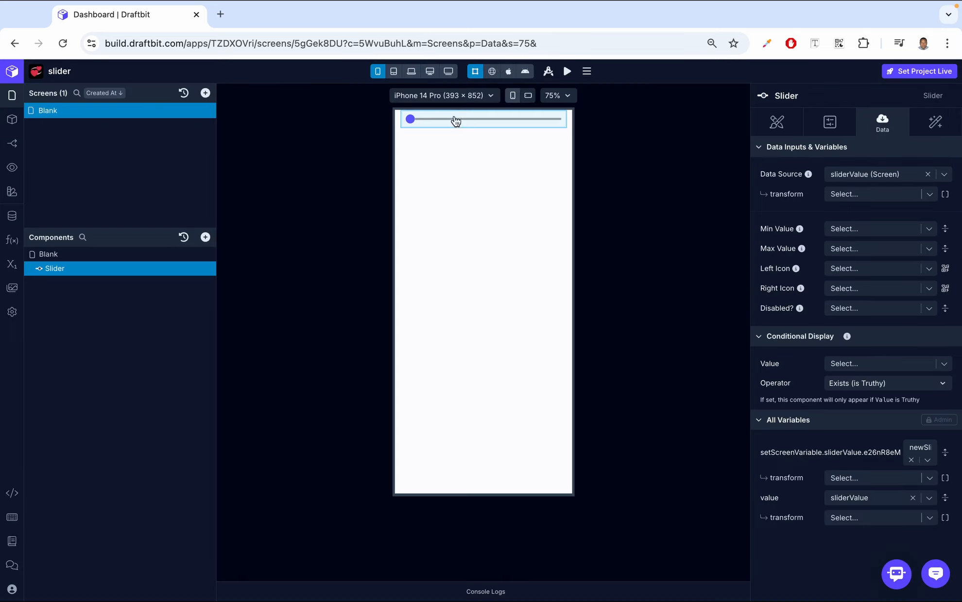
Switch the canvas to the web preview and try moving the slider's thumb along its track
{"action": "left_click", "coordinate": [492, 72]}
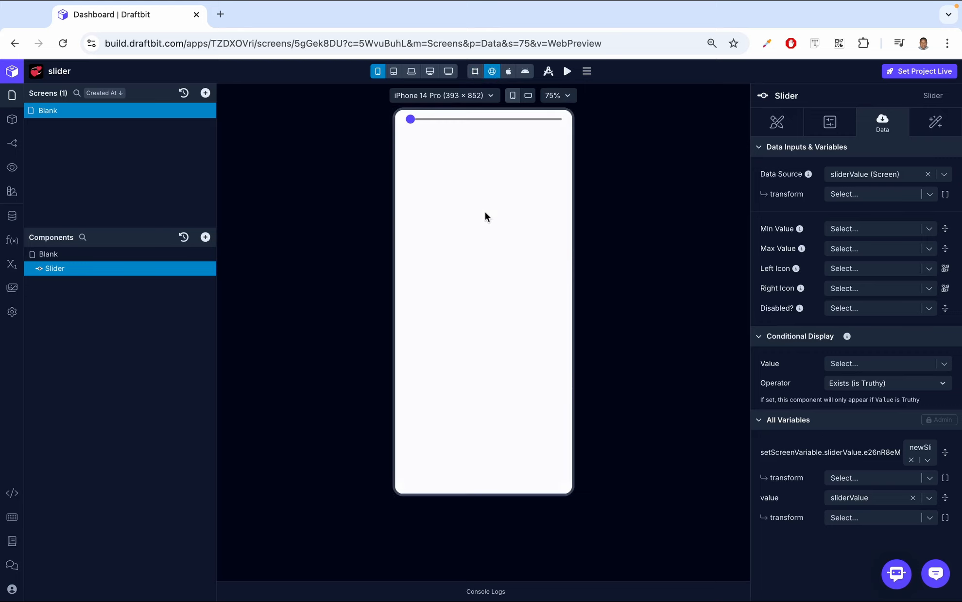
{"action": "left_click_drag", "start_coordinate": [410, 125], "coordinate": [436, 129]}
Add a Text component to the Blank screen below the slider and select it
{"action": "left_click", "coordinate": [168, 255]}
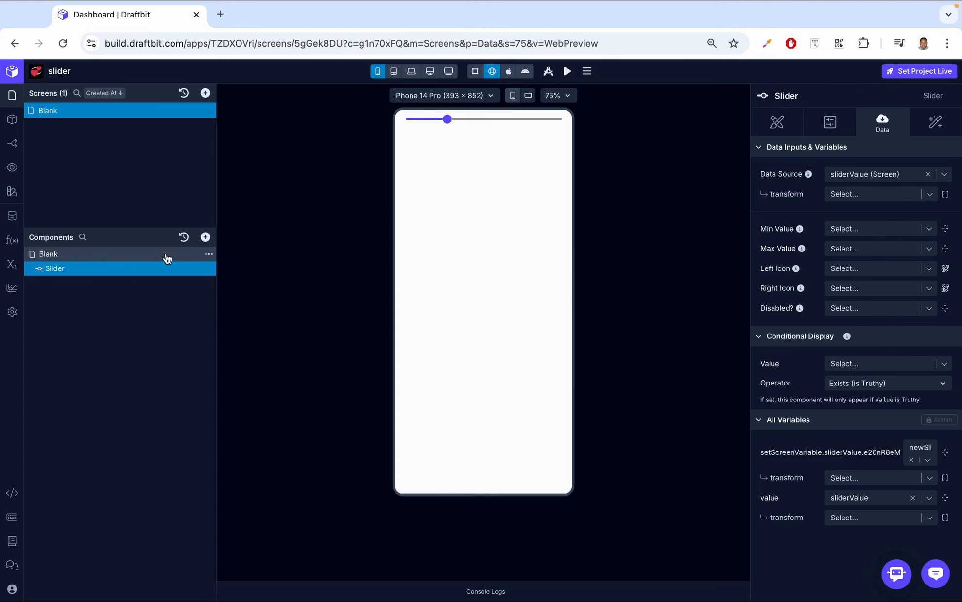
{"action": "left_click", "coordinate": [205, 237]}
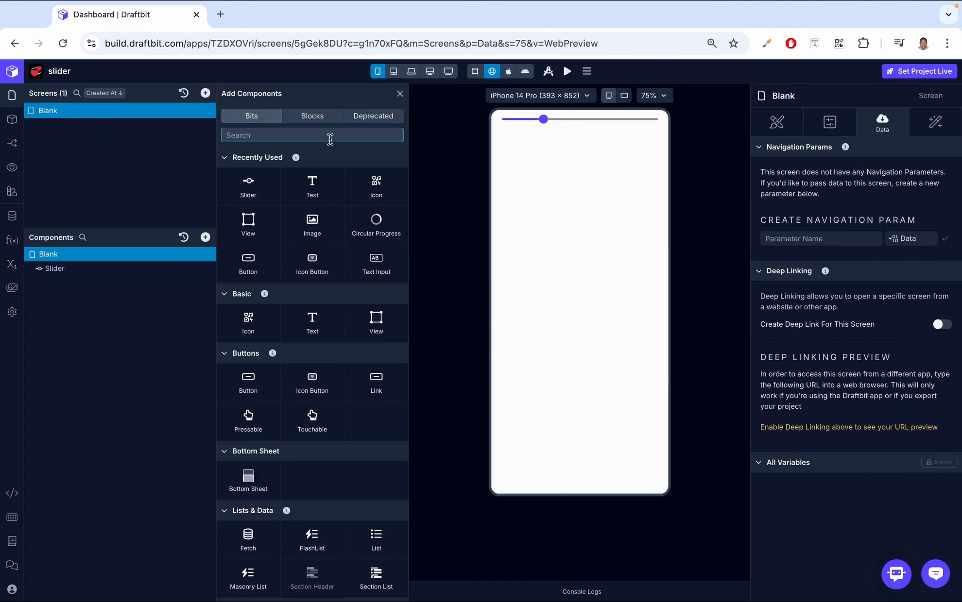
{"action": "left_click", "coordinate": [314, 189]}
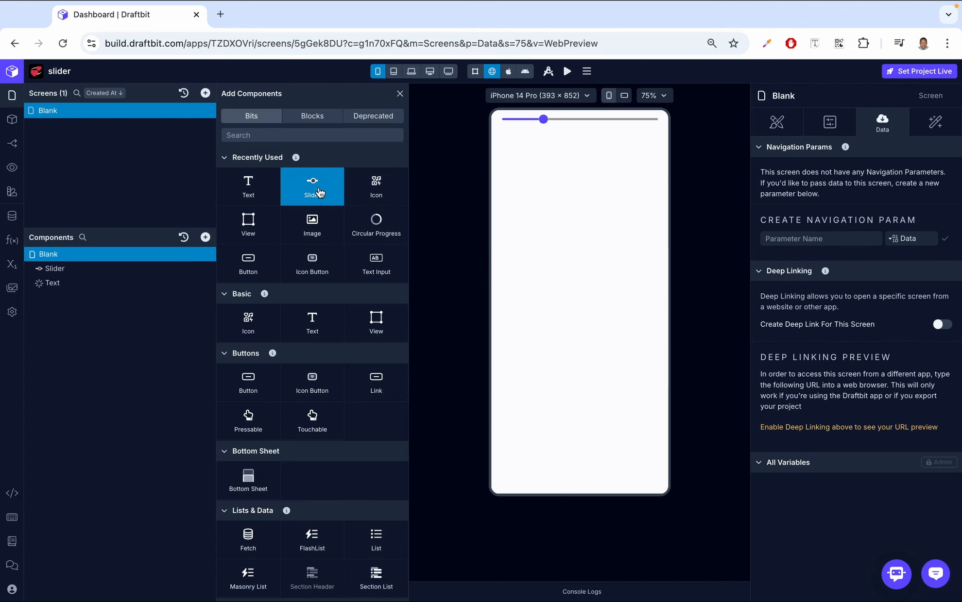
{"action": "left_click", "coordinate": [95, 284]}
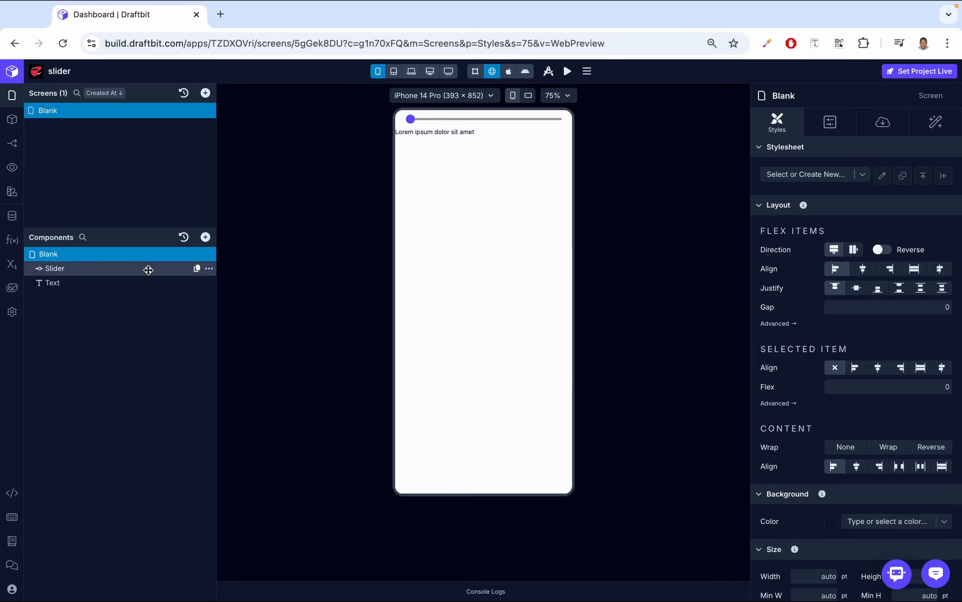
{"action": "left_click", "coordinate": [109, 286]}
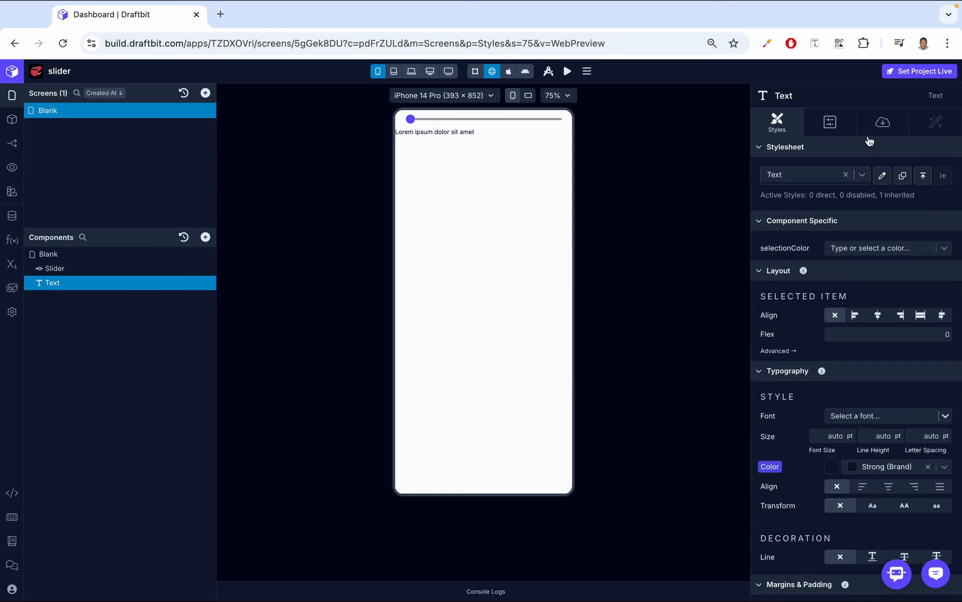
Set the Text component's content to {{value}} and bind the value variable to the sliderValue screen variable
{"action": "left_click", "coordinate": [881, 129]}
{"action": "left_click", "coordinate": [816, 201]}
{"action": "type", "text": "{{}}"}
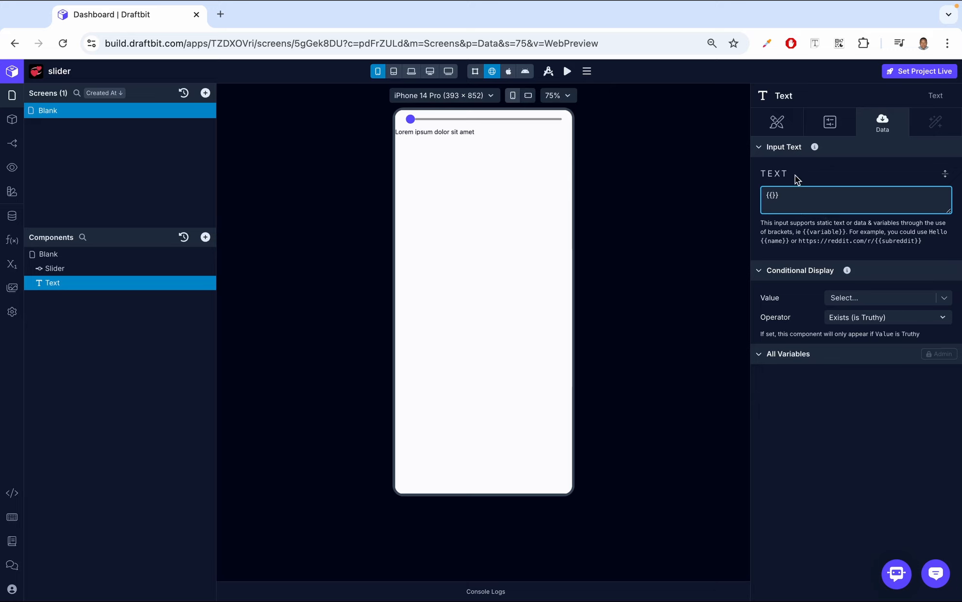
{"action": "type", "text": "value"}
{"action": "left_click", "coordinate": [833, 162]}
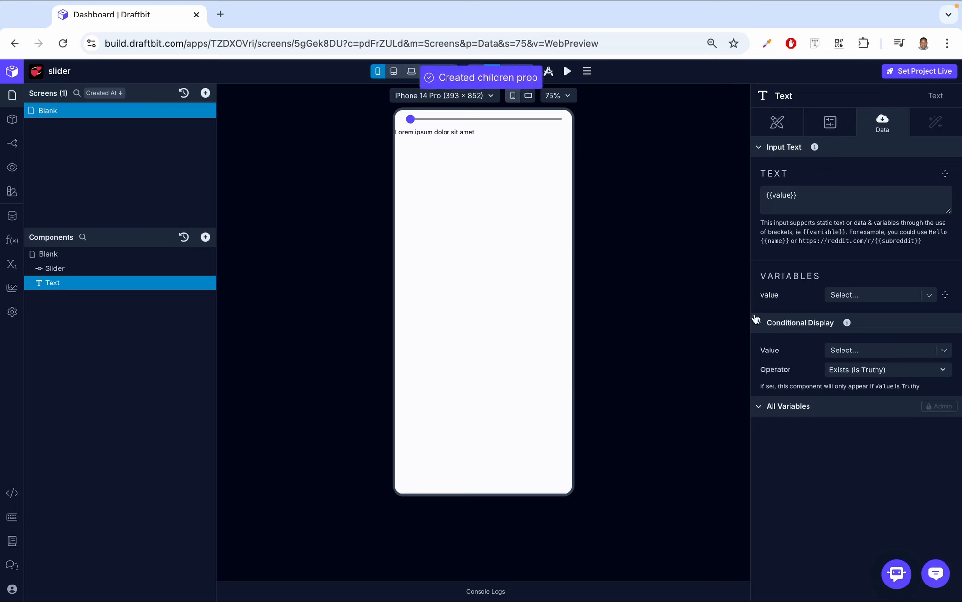
{"action": "left_click", "coordinate": [930, 297]}
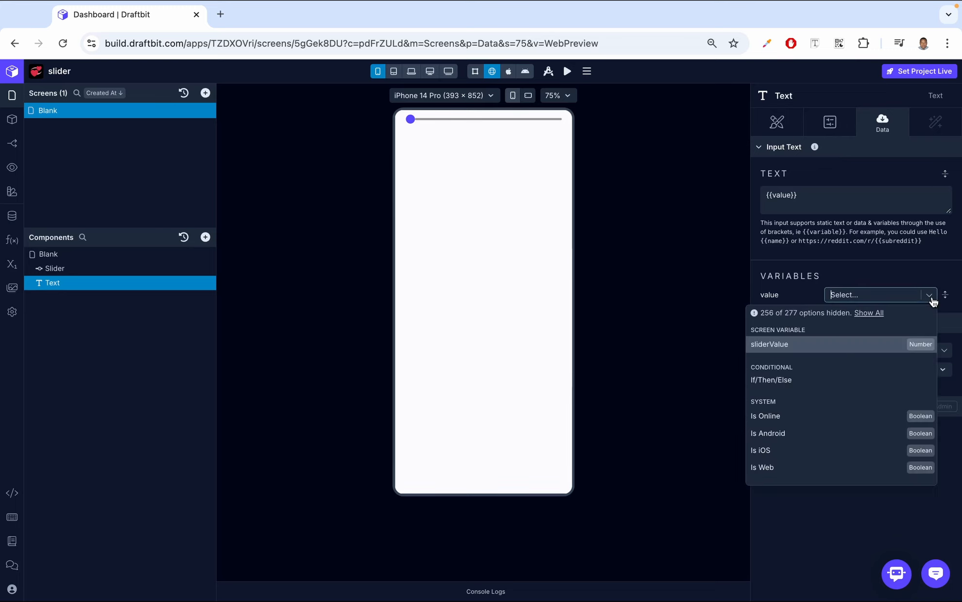
{"action": "left_click", "coordinate": [782, 344]}
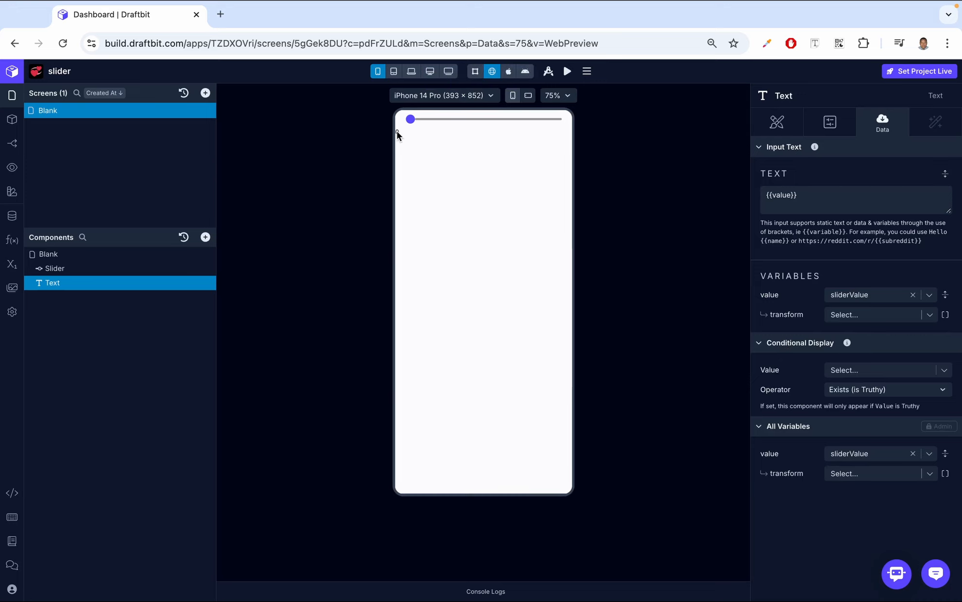
Style the Text component with a 32 pt font size and centered text alignment
{"action": "left_click", "coordinate": [782, 123]}
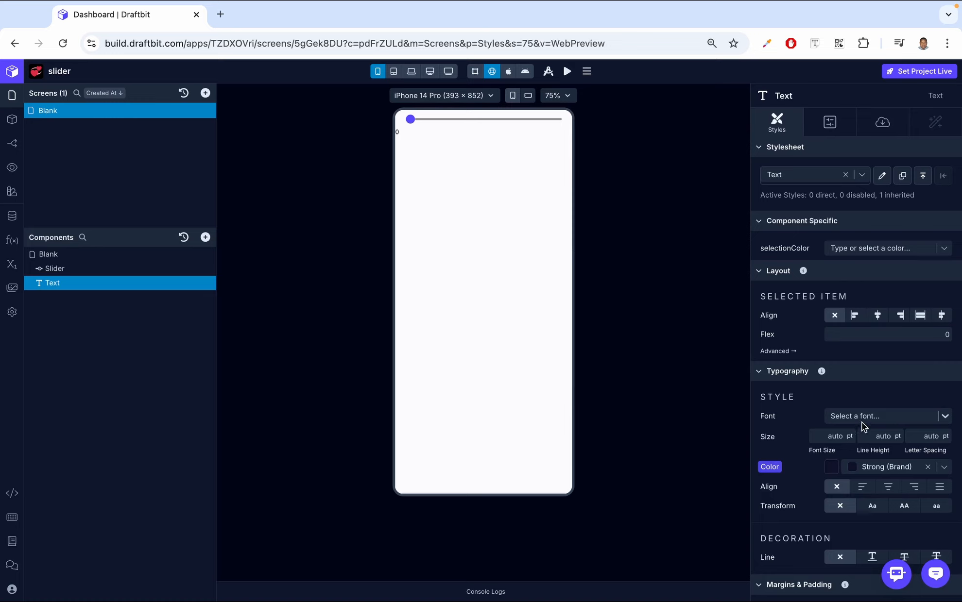
{"action": "left_click", "coordinate": [829, 436]}
{"action": "type", "text": "32"}
{"action": "key", "text": "Return"}
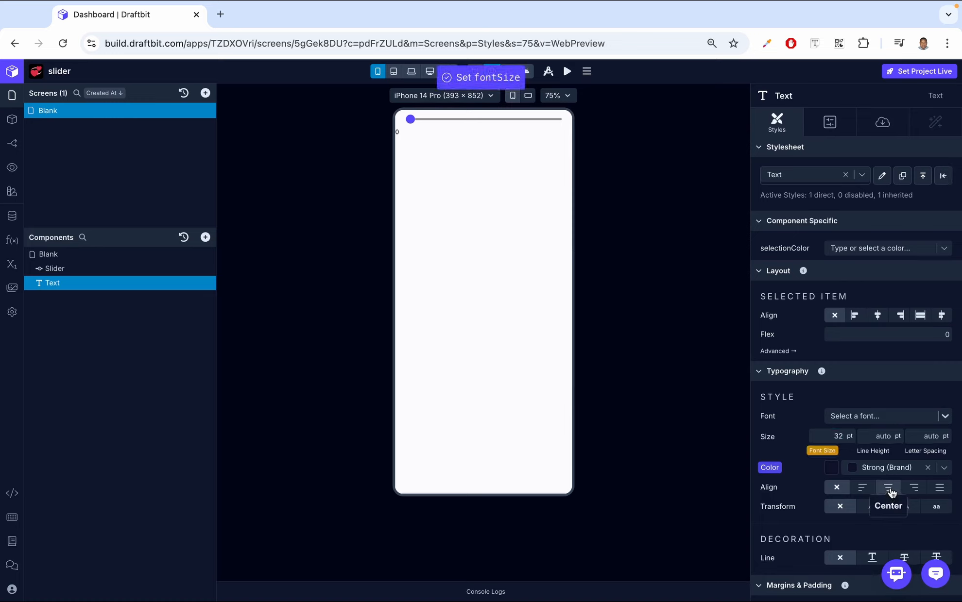
{"action": "left_click", "coordinate": [889, 488]}
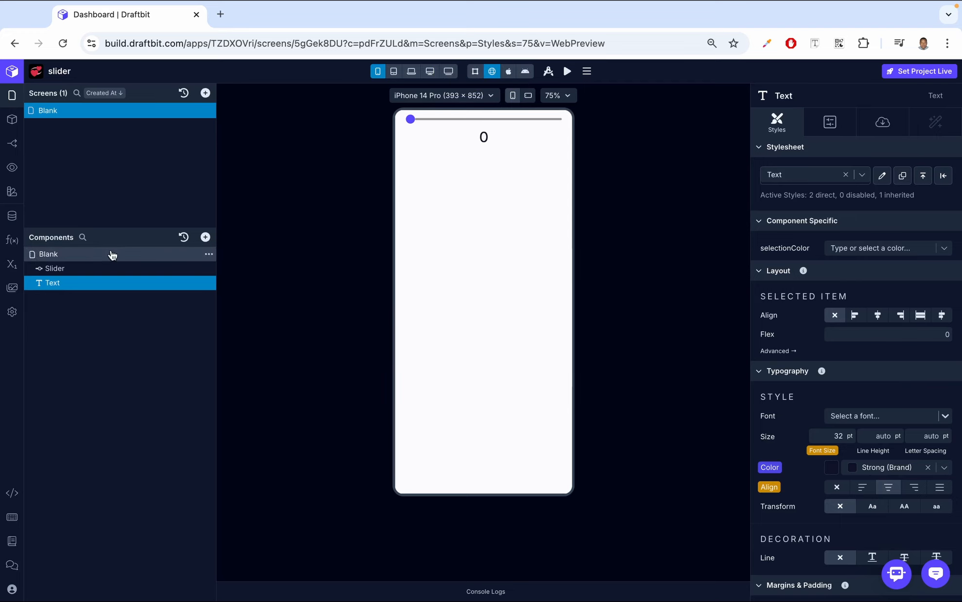
Select the Slider and test it in the preview by moving its thumb to the maximum
{"action": "left_click", "coordinate": [94, 267]}
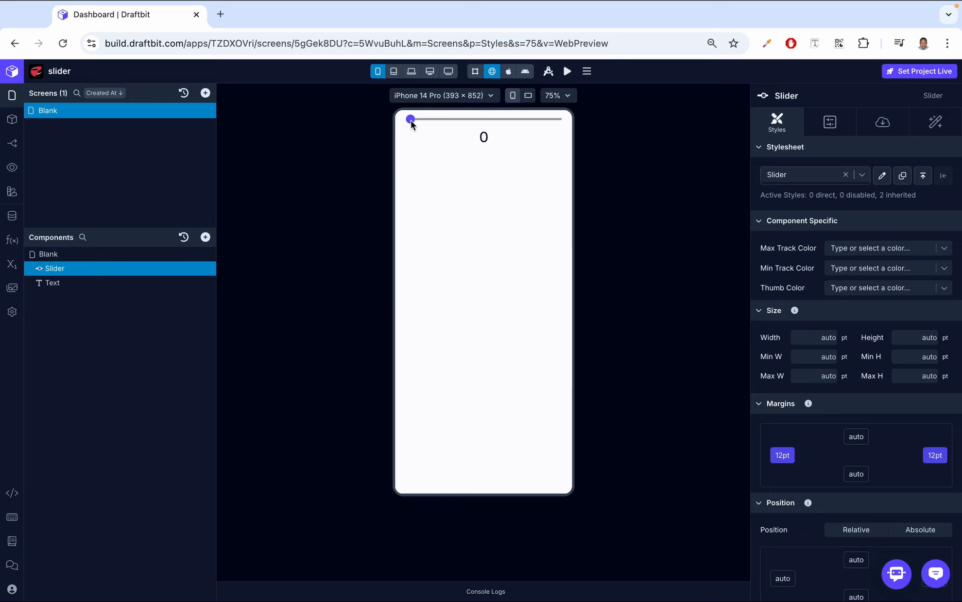
{"action": "left_click_drag", "start_coordinate": [422, 121], "coordinate": [493, 122]}
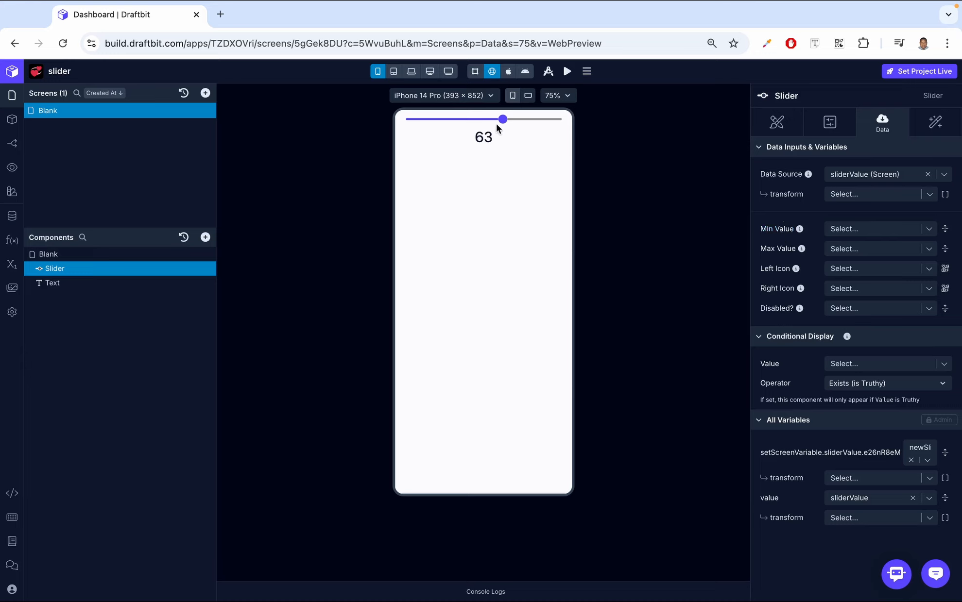
{"action": "left_click_drag", "start_coordinate": [502, 119], "coordinate": [567, 128]}
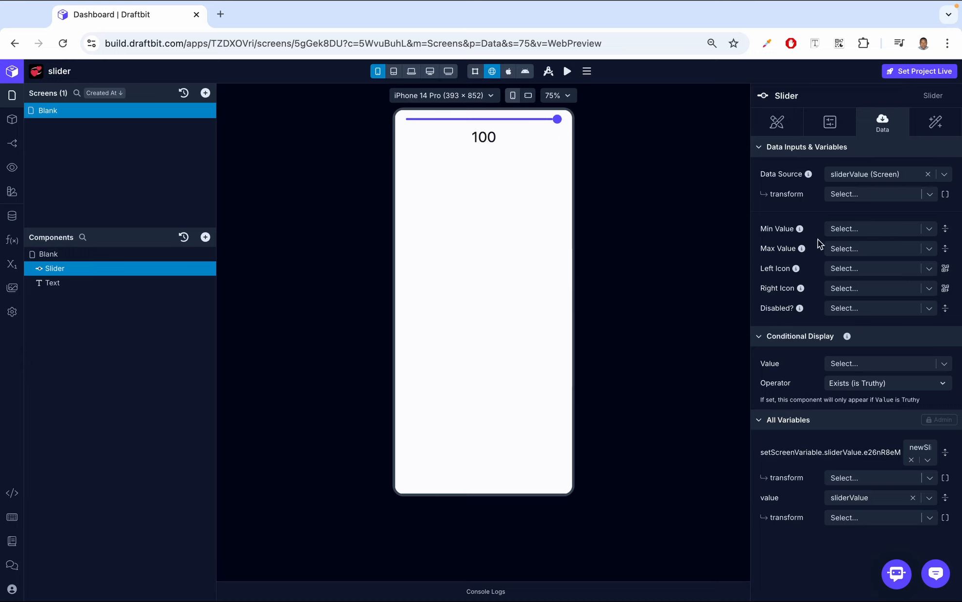
Try a Max Value of 200 on the slider in the preview, and clear the setting again
{"action": "left_click", "coordinate": [845, 231]}
{"action": "left_click", "coordinate": [844, 231]}
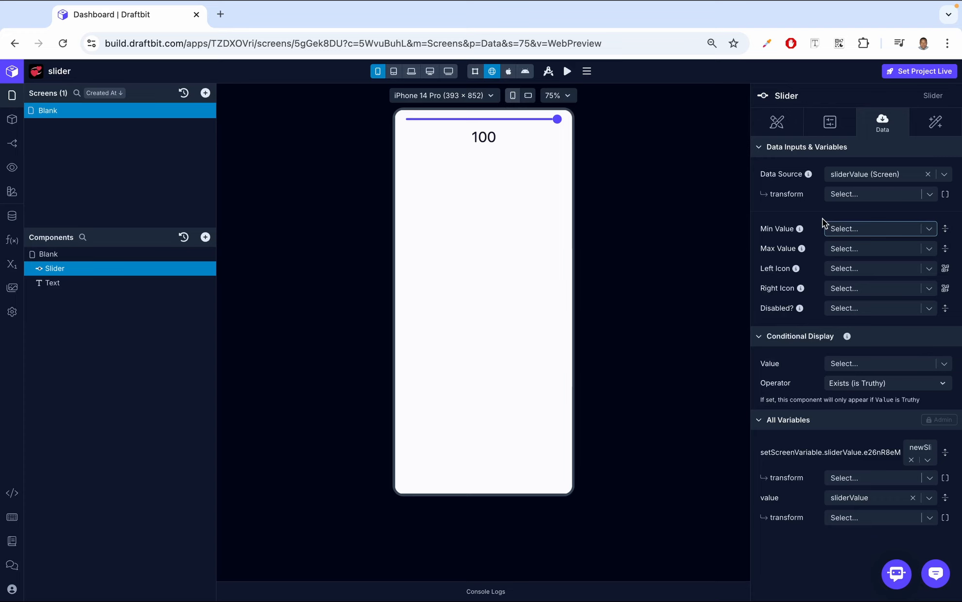
{"action": "left_click", "coordinate": [839, 250]}
{"action": "type", "text": "100"}
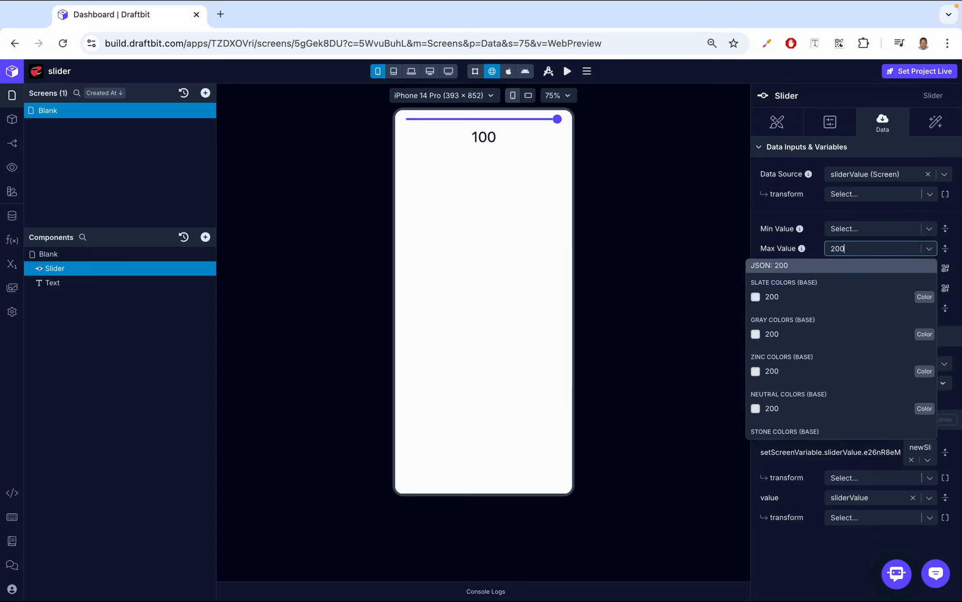
{"action": "left_click", "coordinate": [839, 270]}
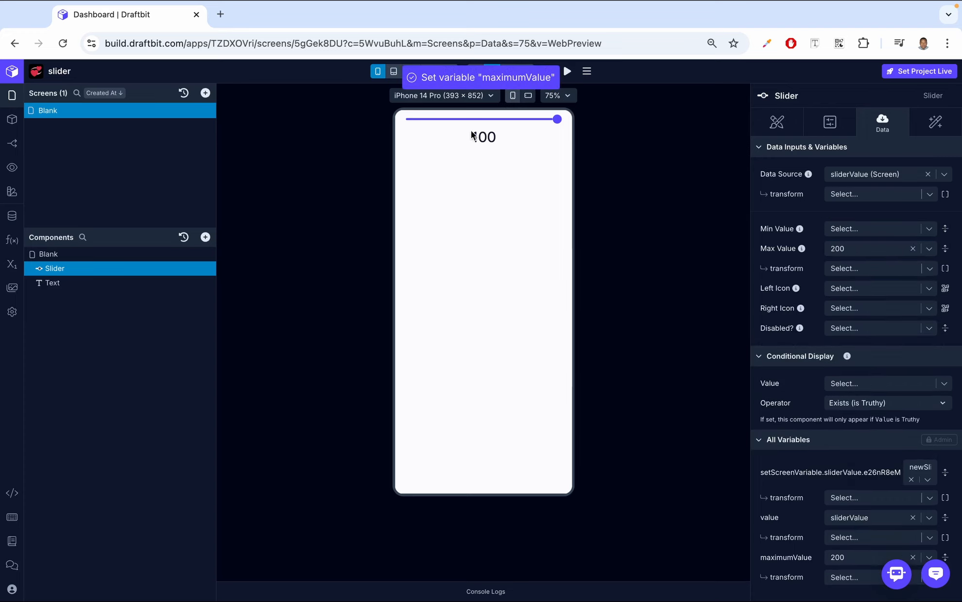
{"action": "left_click_drag", "start_coordinate": [515, 131], "coordinate": [578, 138]}
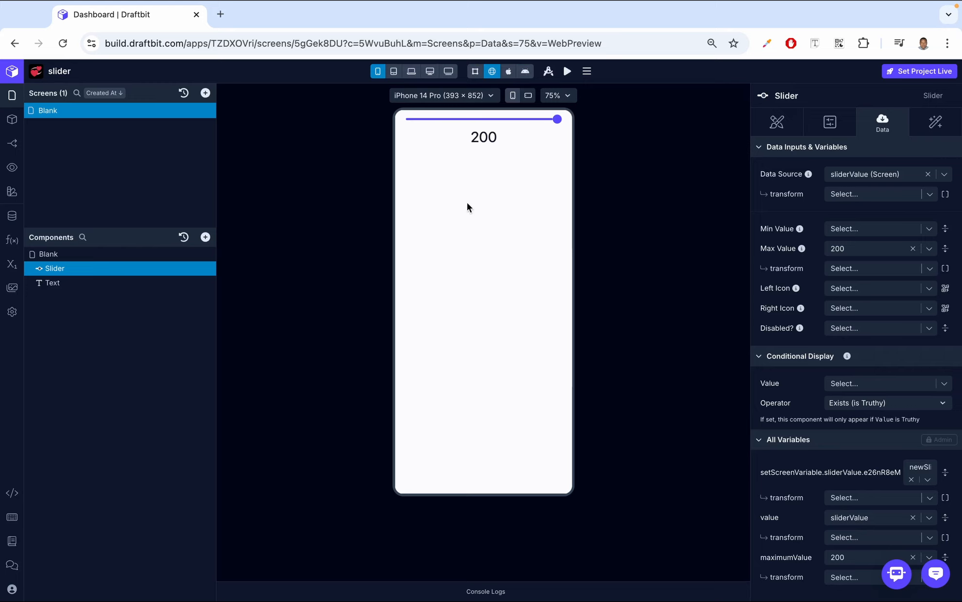
{"action": "left_click", "coordinate": [913, 249]}
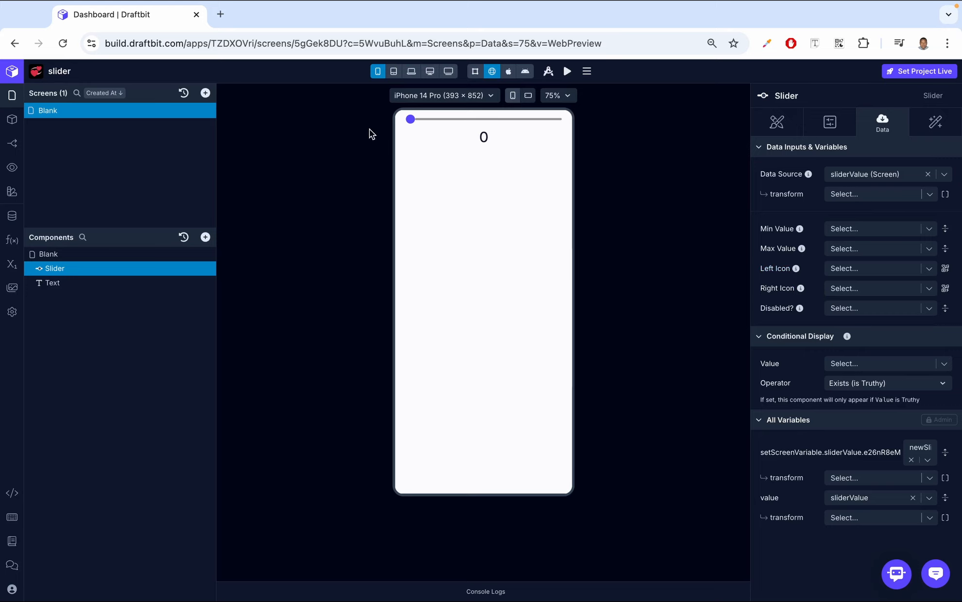
Try the caretright icon as the slider's Left Icon and remove it again
{"action": "left_click", "coordinate": [945, 268]}
{"action": "left_click", "coordinate": [585, 186]}
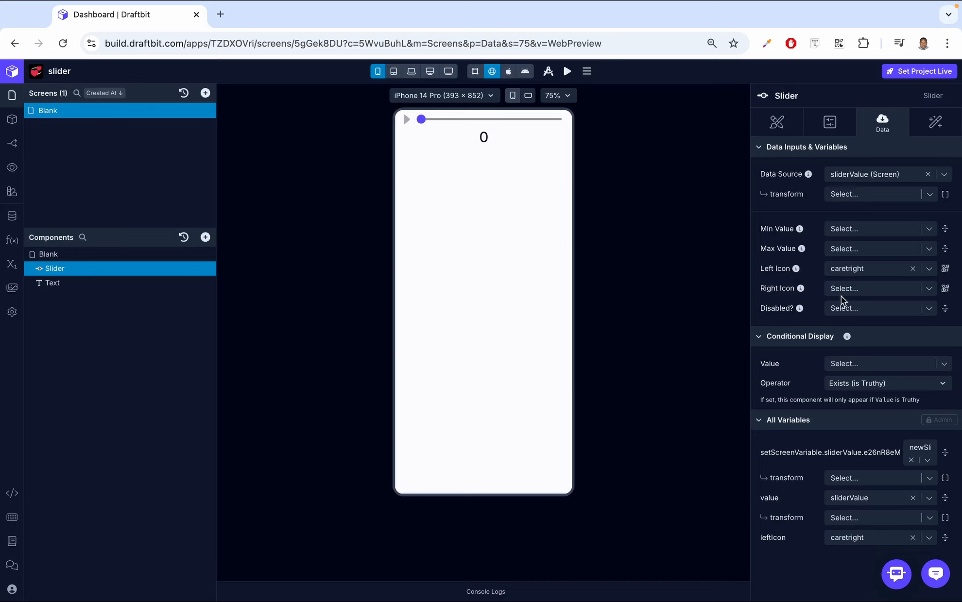
{"action": "left_click", "coordinate": [912, 268]}
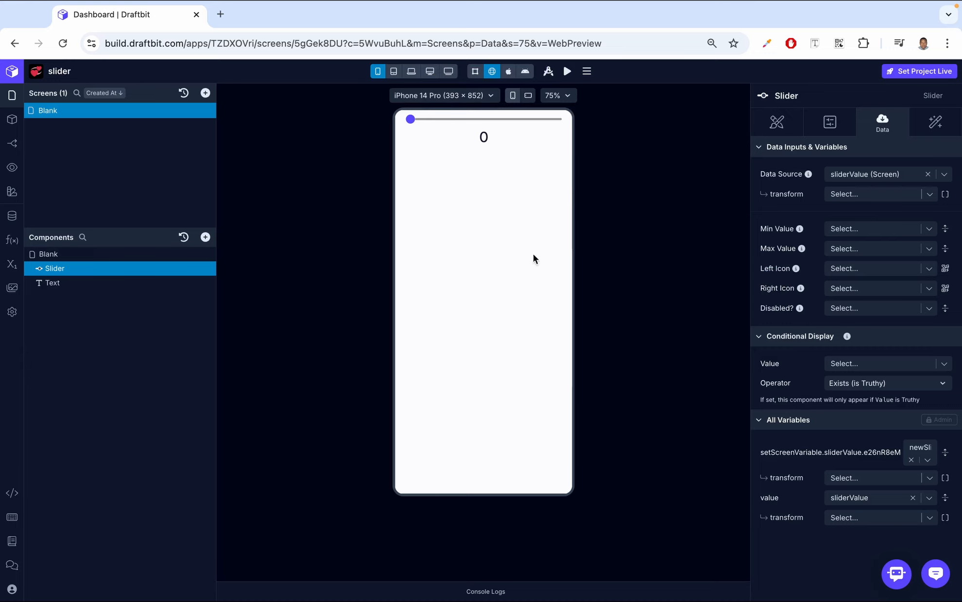
Try disabling the slider by setting its Disabled? option to true
{"action": "left_click", "coordinate": [860, 309]}
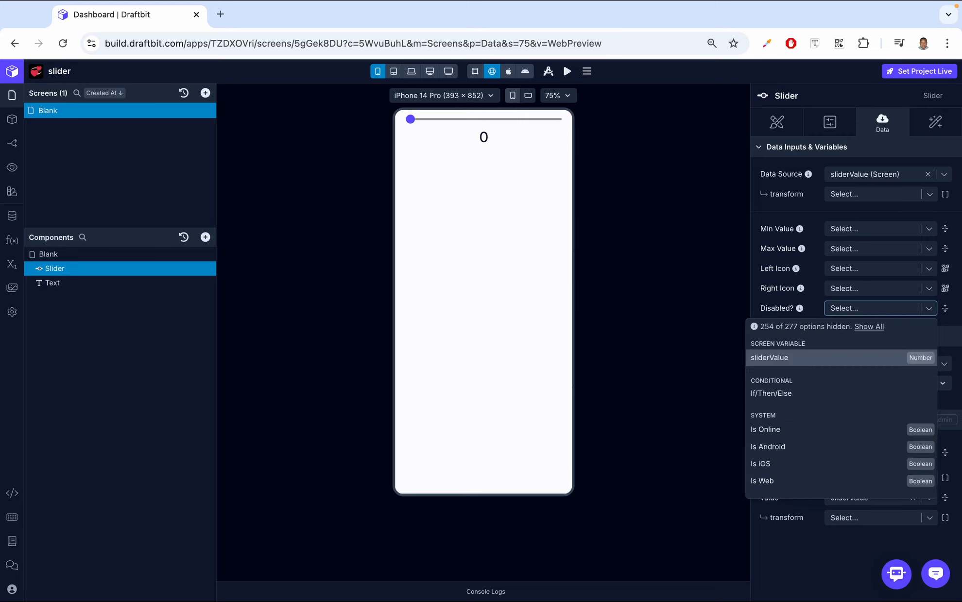
{"action": "type", "text": "true"}
{"action": "left_click", "coordinate": [818, 321]}
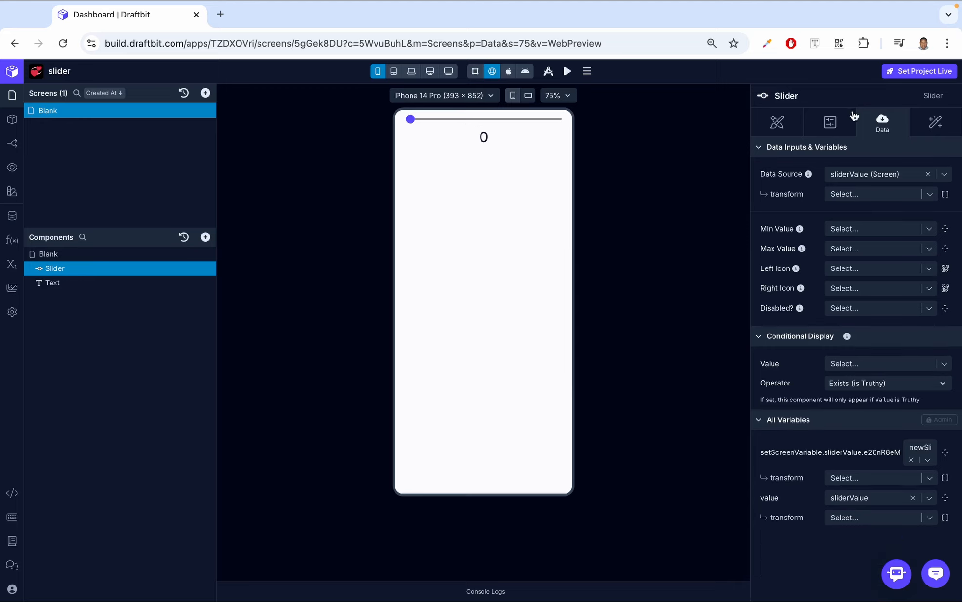
Set the slider's Step value to 30 in its configuration
{"action": "left_click", "coordinate": [830, 120]}
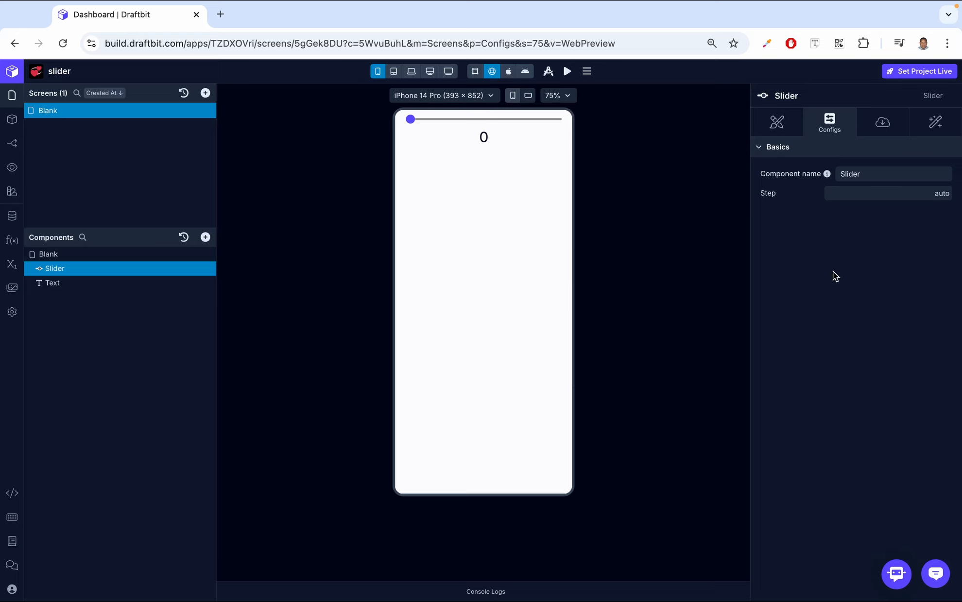
{"action": "left_click_drag", "start_coordinate": [416, 122], "coordinate": [415, 122]}
{"action": "left_click", "coordinate": [891, 196]}
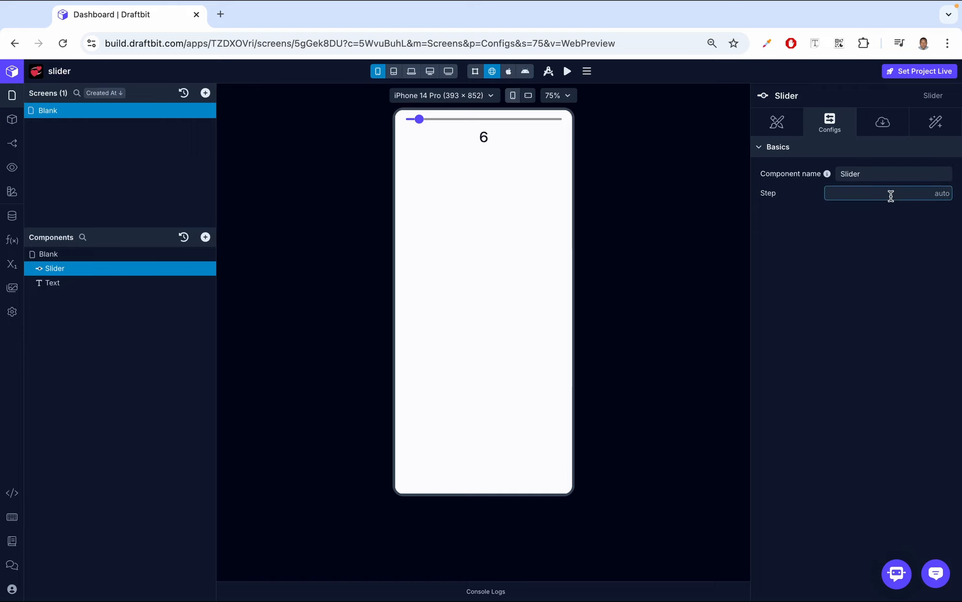
{"action": "type", "text": "30"}
{"action": "left_click", "coordinate": [892, 239]}
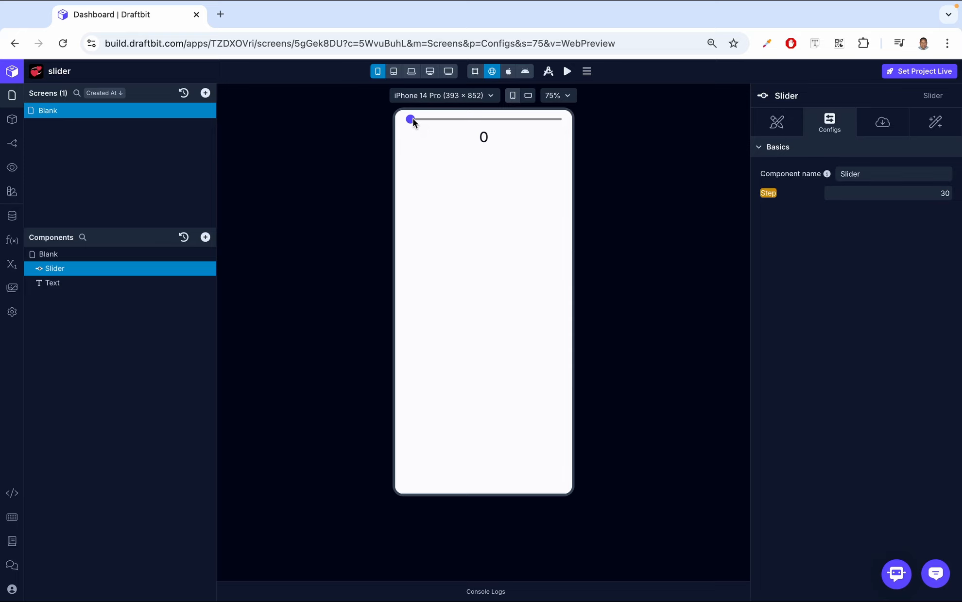
Test the stepped slider across its full range in the preview and reset its Step value
{"action": "left_click_drag", "start_coordinate": [410, 120], "coordinate": [580, 119]}
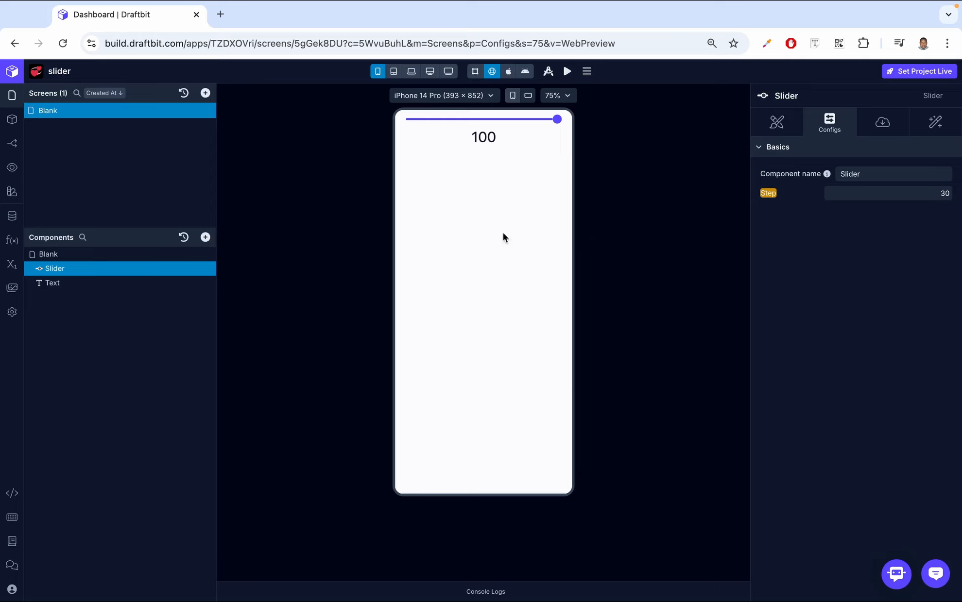
{"action": "left_click", "coordinate": [774, 195]}
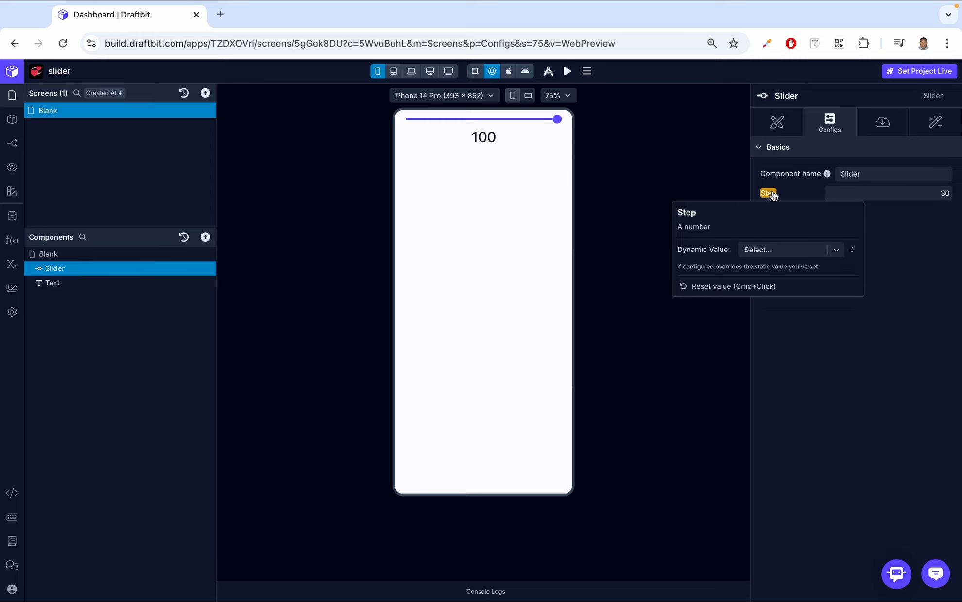
{"action": "left_click", "coordinate": [762, 278]}
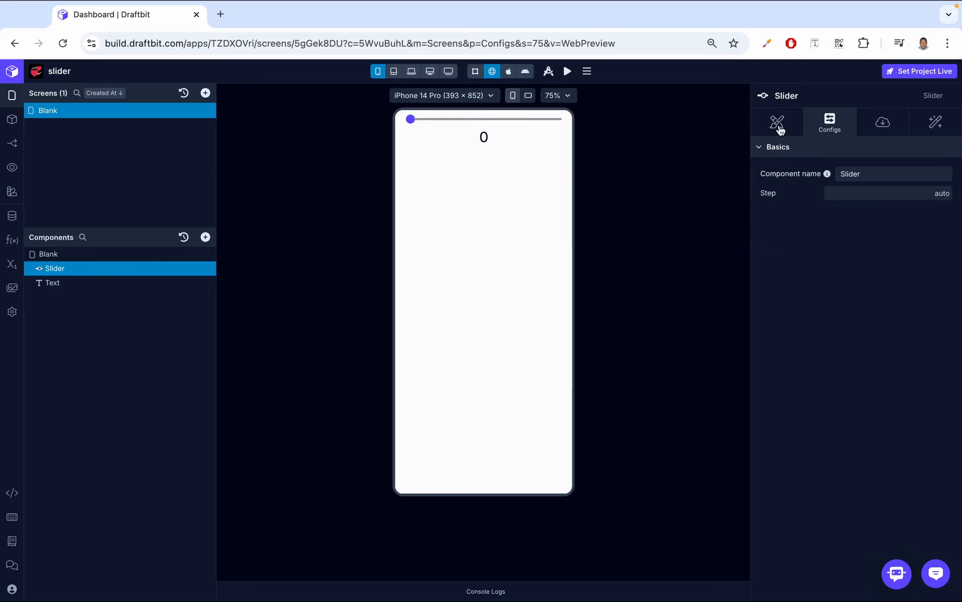
Set the slider's Max Track Color to the Error brand color and move the slider in the preview to check it
{"action": "left_click", "coordinate": [779, 128]}
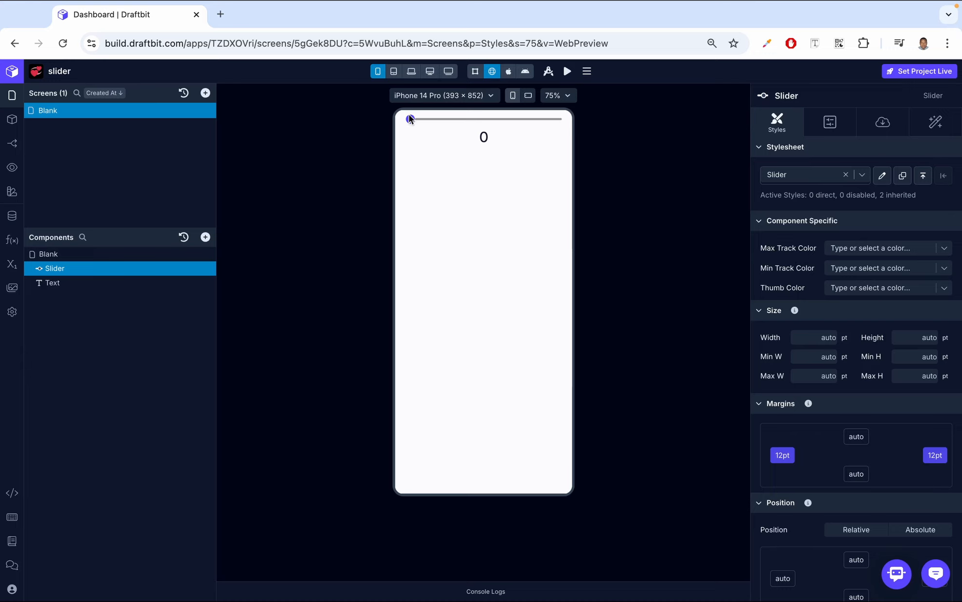
{"action": "left_click_drag", "start_coordinate": [426, 118], "coordinate": [451, 119]}
{"action": "left_click", "coordinate": [943, 251]}
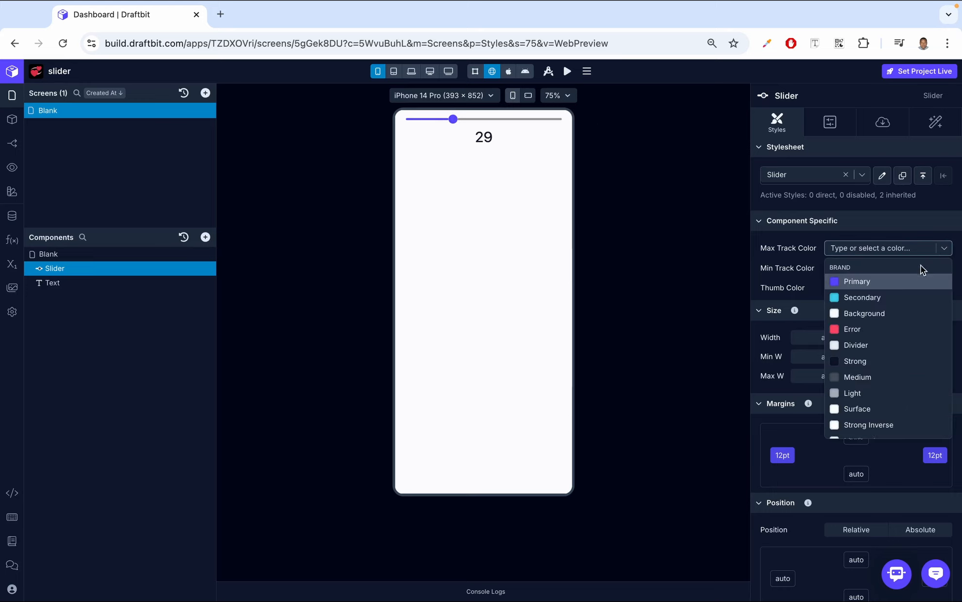
{"action": "left_click", "coordinate": [886, 325]}
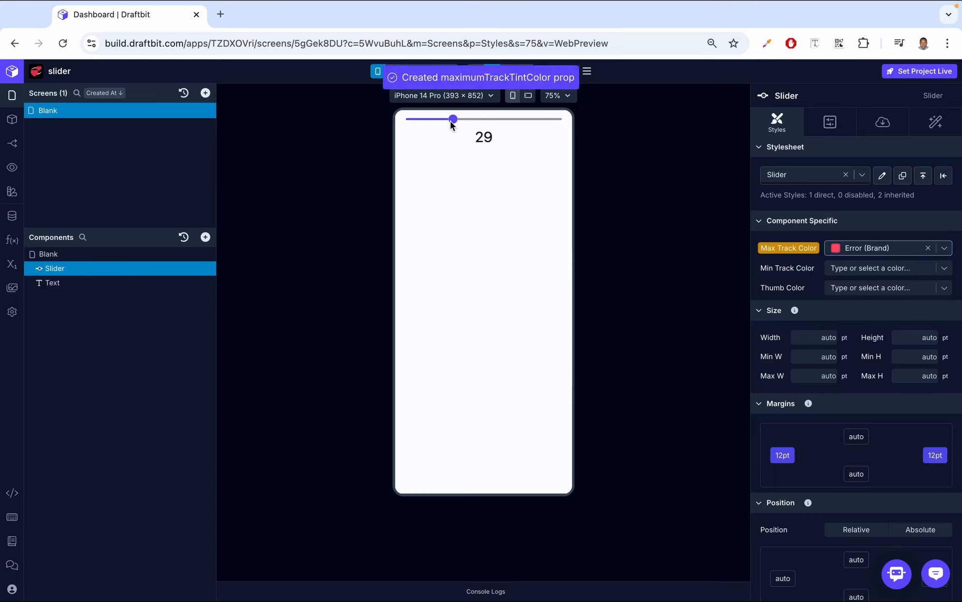
{"action": "left_click_drag", "start_coordinate": [410, 120], "coordinate": [444, 119]}
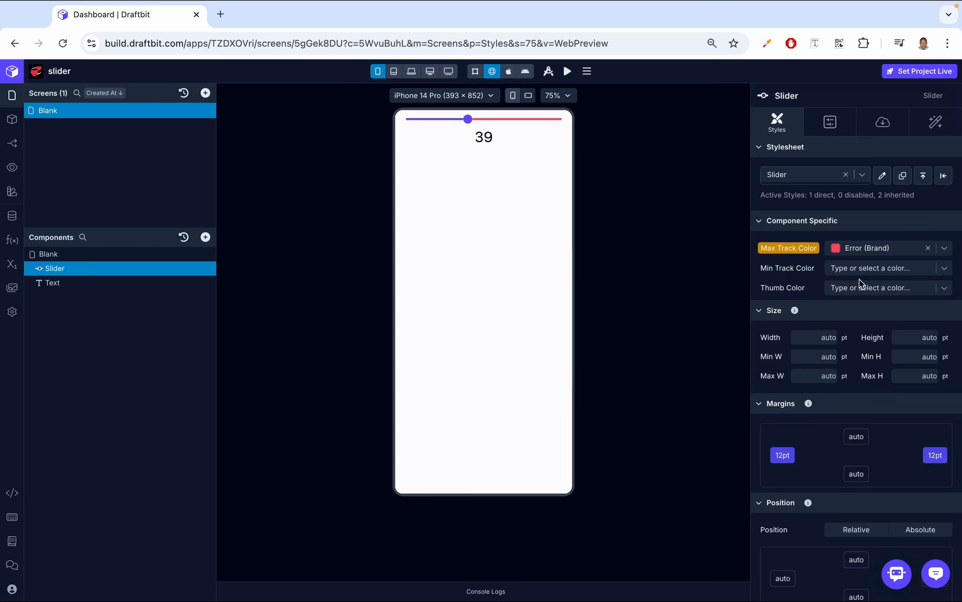
Set the slider's Min Track Color to the Strong brand color and move the preview slider to check it
{"action": "left_click", "coordinate": [868, 269]}
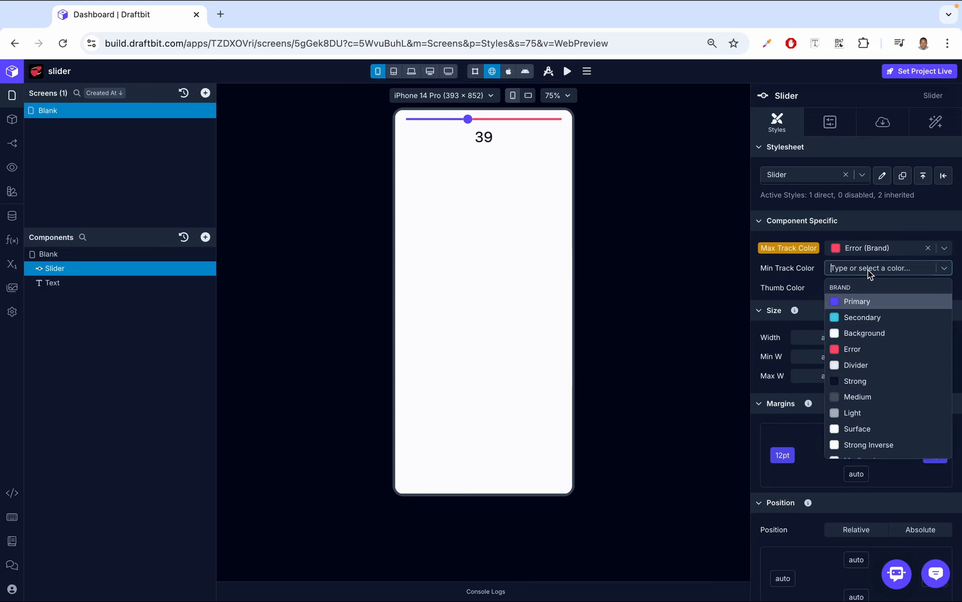
{"action": "left_click", "coordinate": [859, 382]}
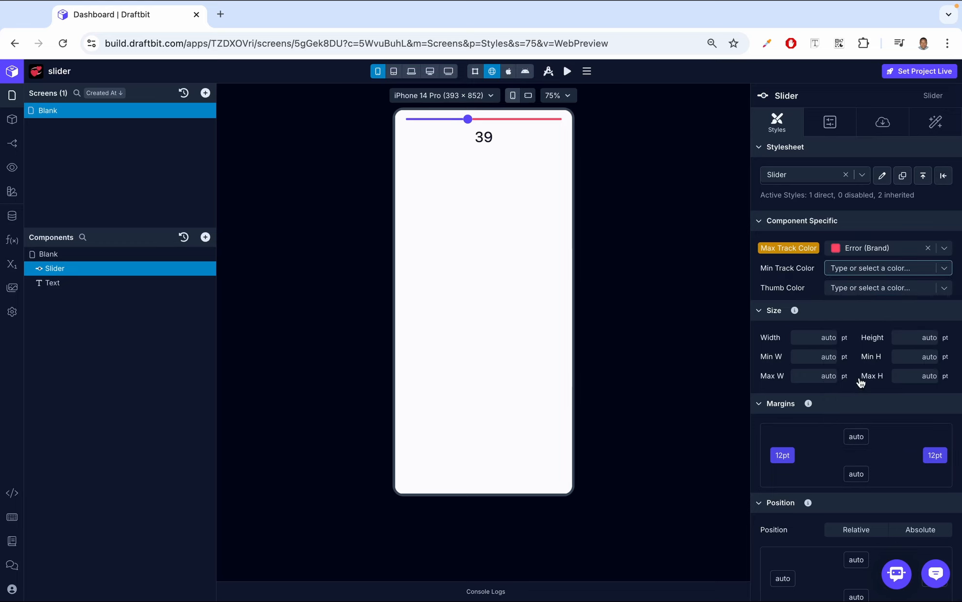
{"action": "left_click", "coordinate": [412, 120]}
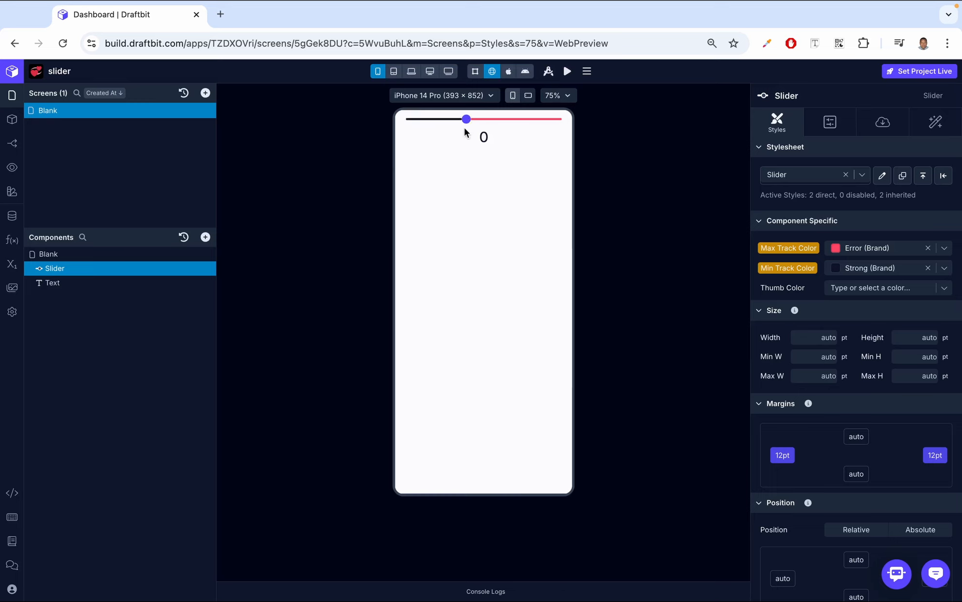
{"action": "left_click_drag", "start_coordinate": [465, 129], "coordinate": [463, 128]}
Set the slider's Thumb Color to the Medium brand color and move the preview slider to check it
{"action": "left_click", "coordinate": [882, 290]}
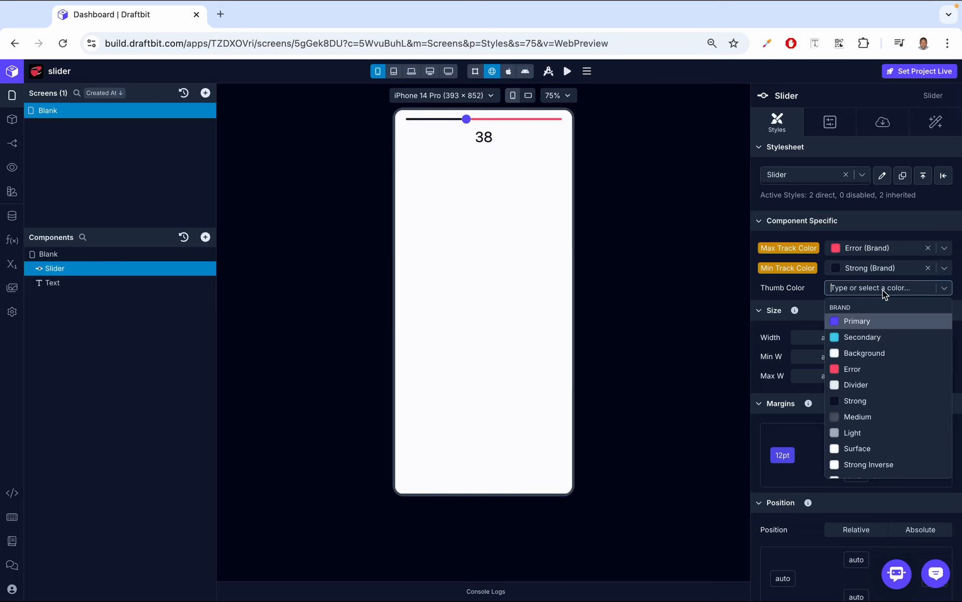
{"action": "scroll", "coordinate": [866, 402], "scroll_direction": "down", "scroll_amount": 3}
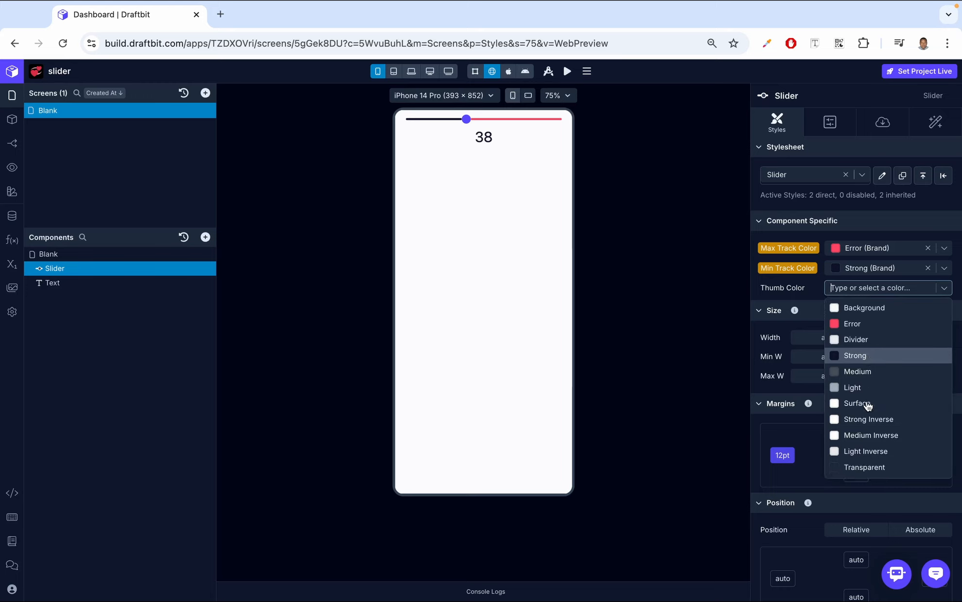
{"action": "left_click", "coordinate": [870, 347]}
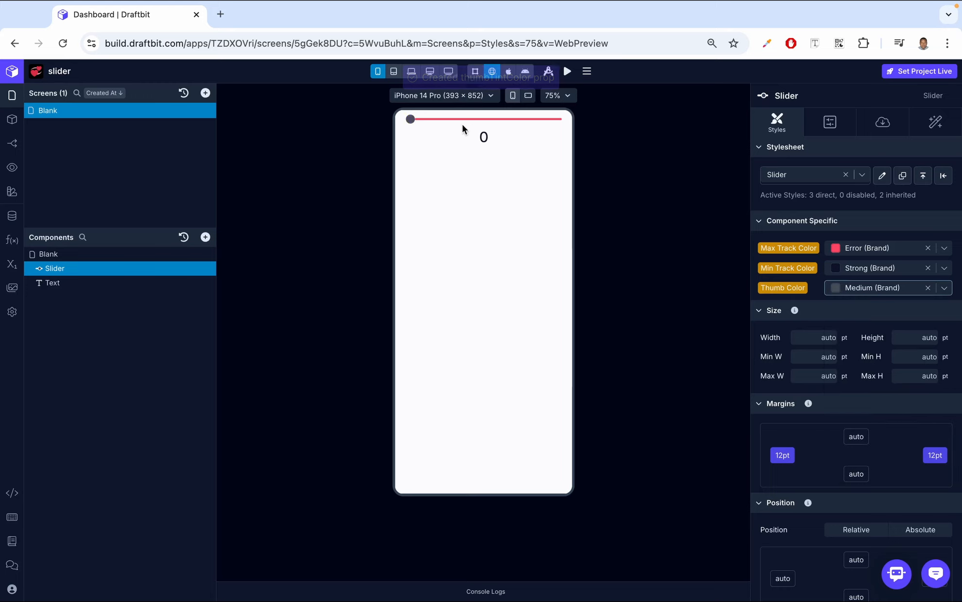
{"action": "left_click_drag", "start_coordinate": [409, 120], "coordinate": [472, 120]}
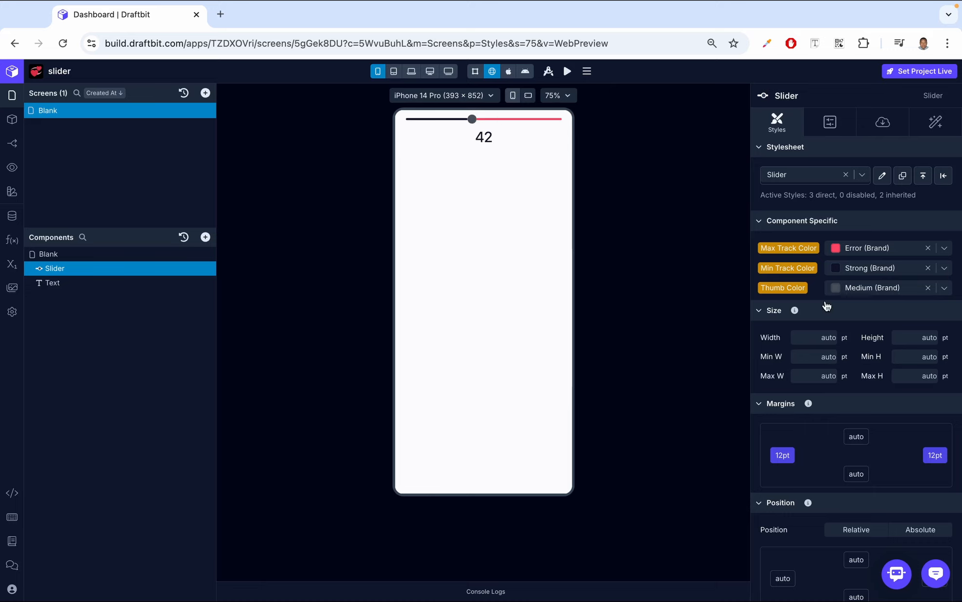
Add a Log to Console action with newSliderValue as Input 1 before Set Variable in the slider's On Value Change workflow
{"action": "left_click", "coordinate": [928, 129]}
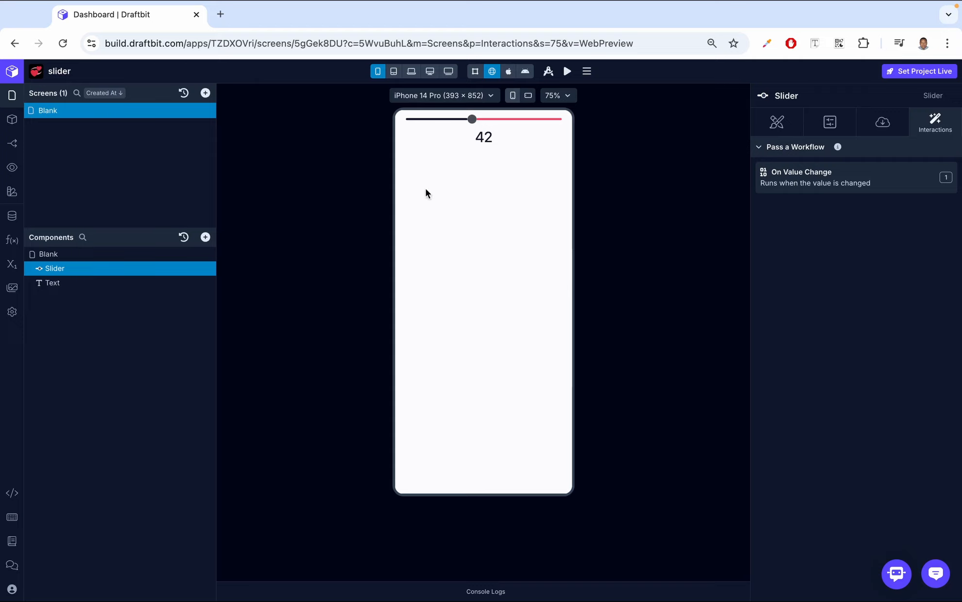
{"action": "left_click_drag", "start_coordinate": [472, 119], "coordinate": [439, 123]}
{"action": "left_click", "coordinate": [823, 185]}
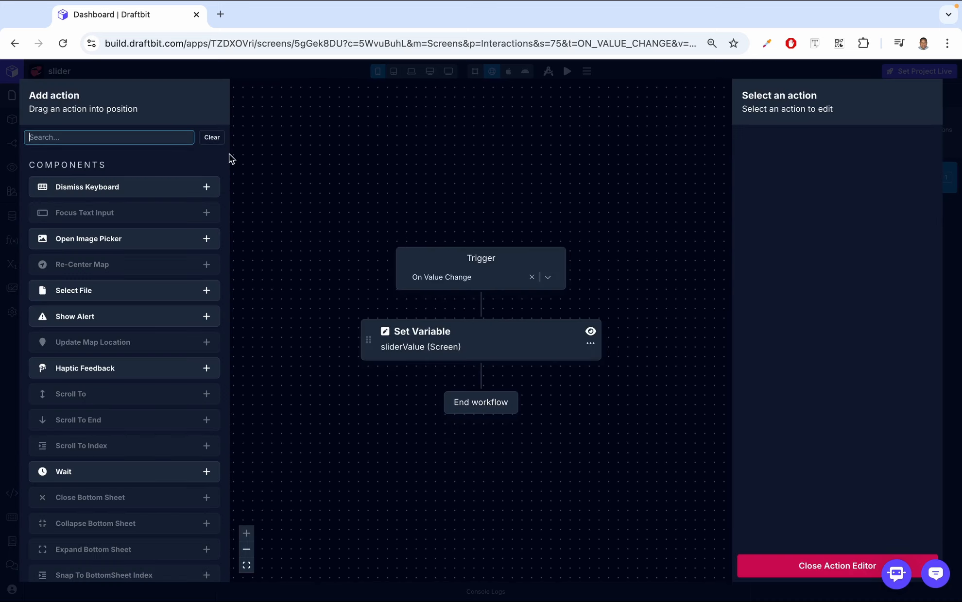
{"action": "type", "text": "conso"}
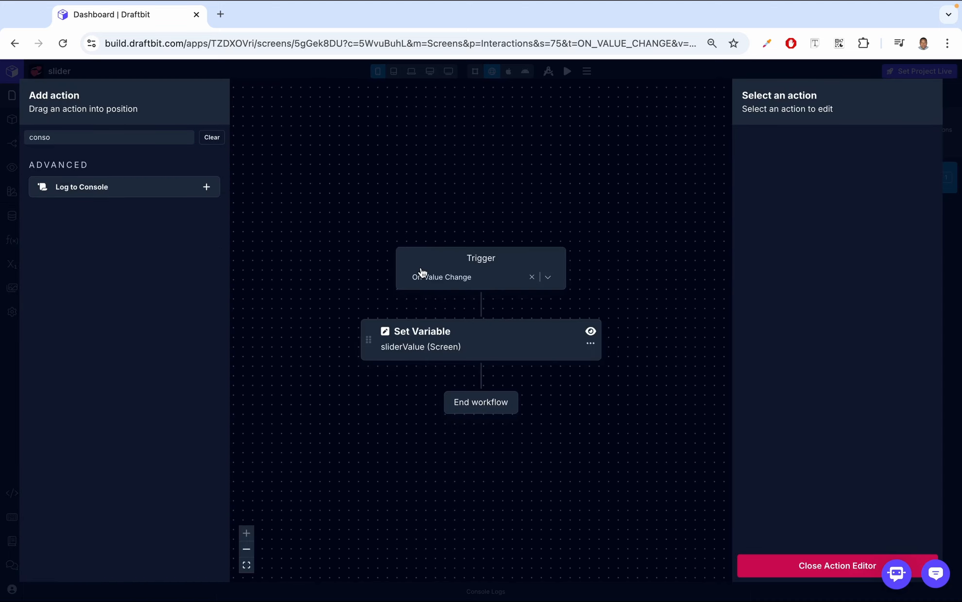
{"action": "left_click_drag", "start_coordinate": [422, 273], "coordinate": [507, 275]}
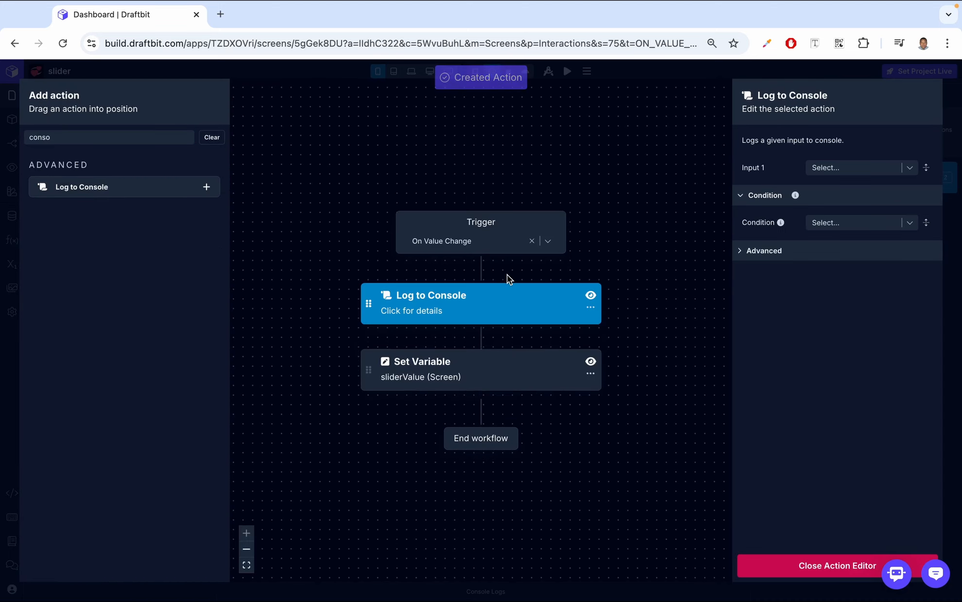
{"action": "left_click", "coordinate": [865, 166]}
{"action": "key", "text": "Escape"}
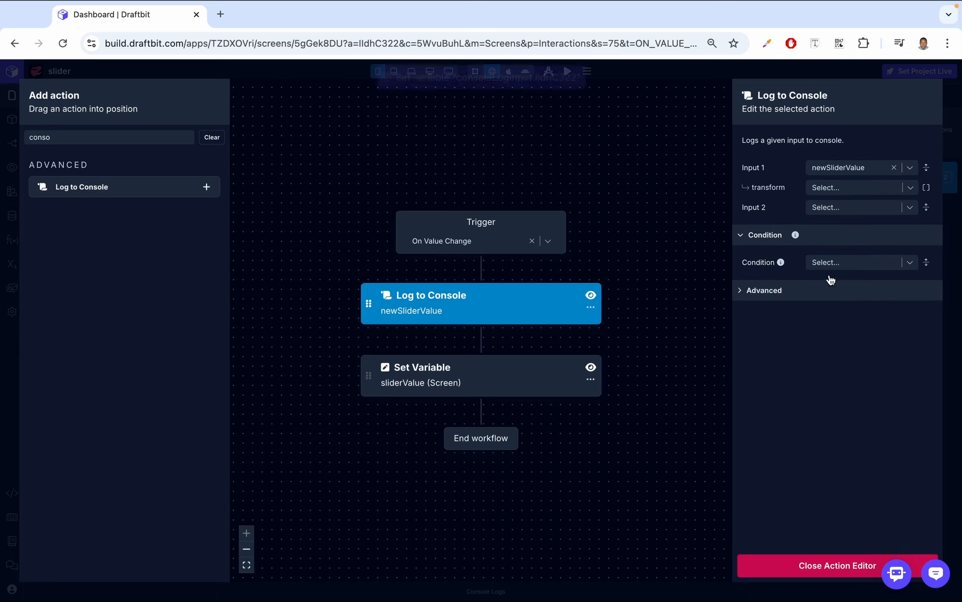
{"action": "left_click", "coordinate": [821, 567]}
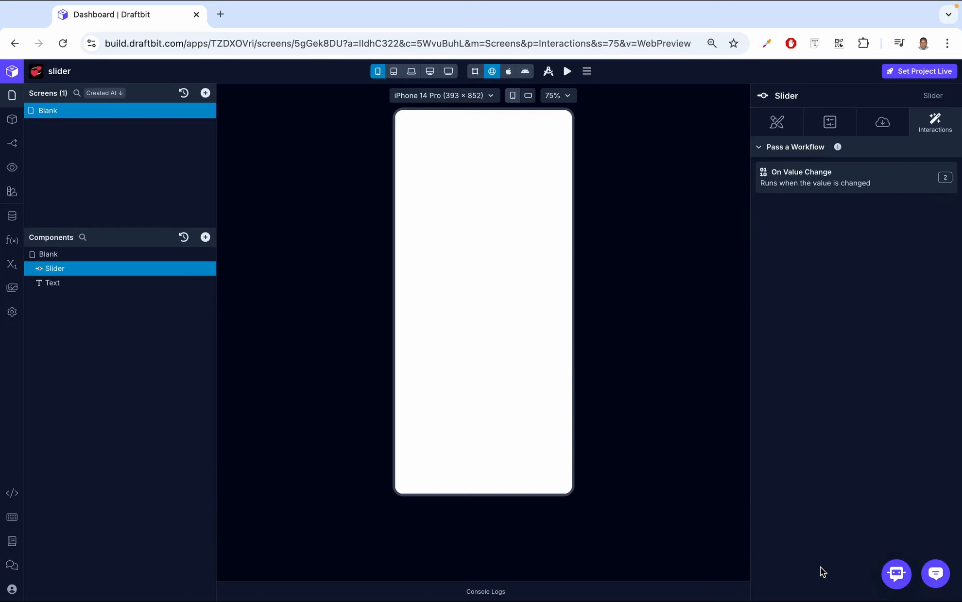
Move the preview slider to two different positions while checking its logged values in the console logs
{"action": "left_click", "coordinate": [488, 592]}
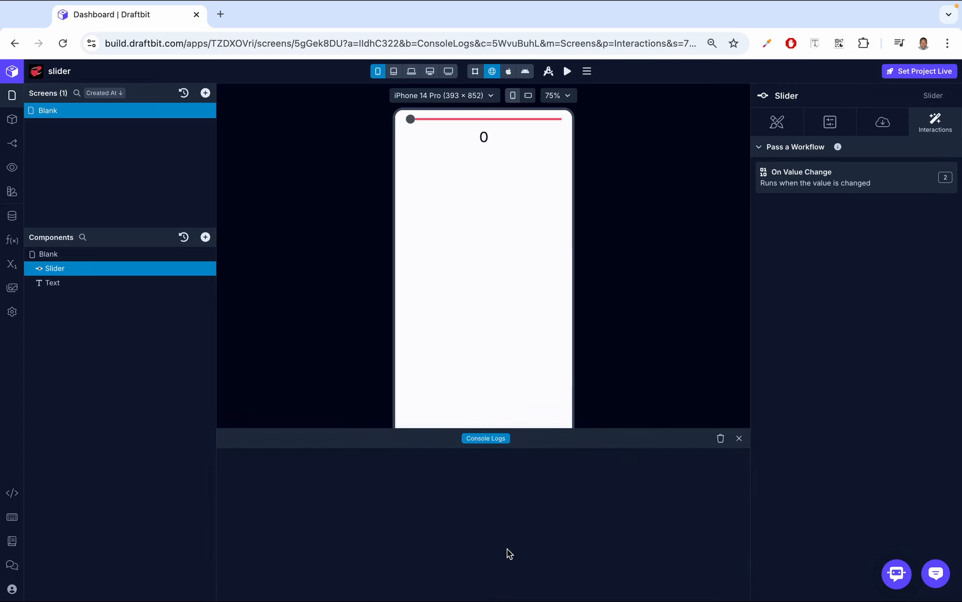
{"action": "left_click_drag", "start_coordinate": [412, 119], "coordinate": [436, 119]}
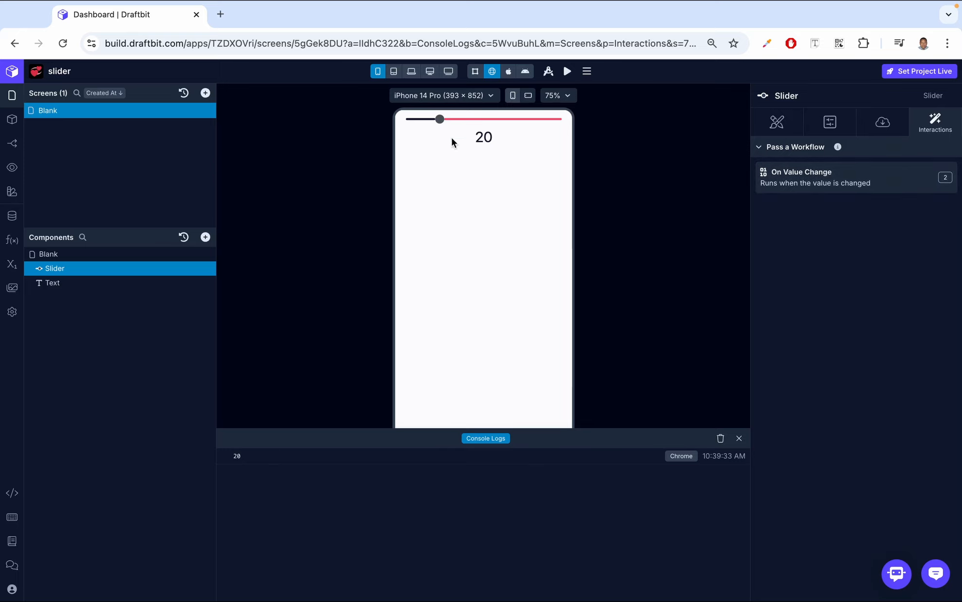
{"action": "left_click_drag", "start_coordinate": [442, 122], "coordinate": [491, 118]}
{"action": "left_click", "coordinate": [739, 438]}
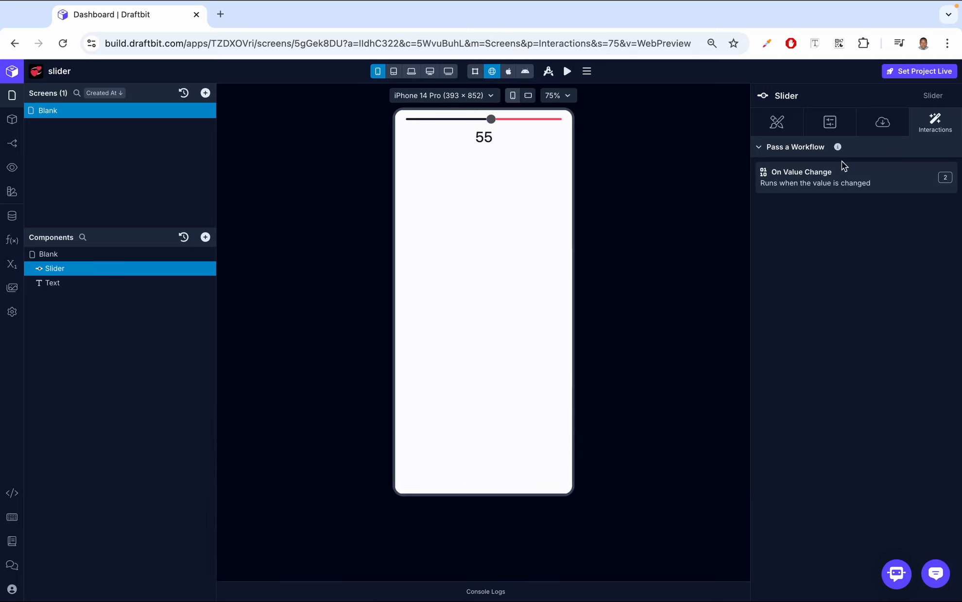
Search the On Value Change workflow's available actions for "api" and leave the action editor without adding one
{"action": "left_click", "coordinate": [826, 176]}
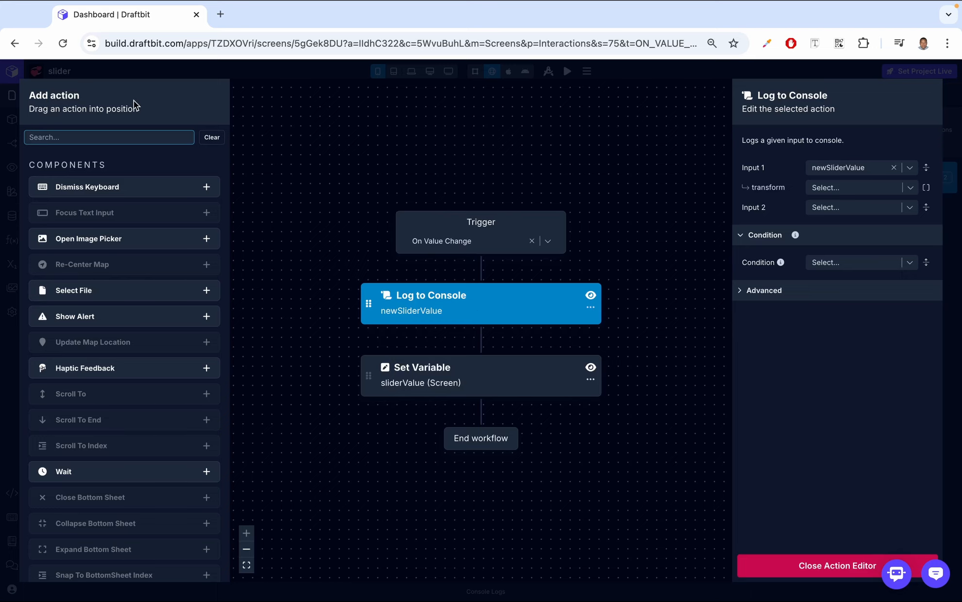
{"action": "left_click", "coordinate": [111, 137]}
{"action": "type", "text": "api"}
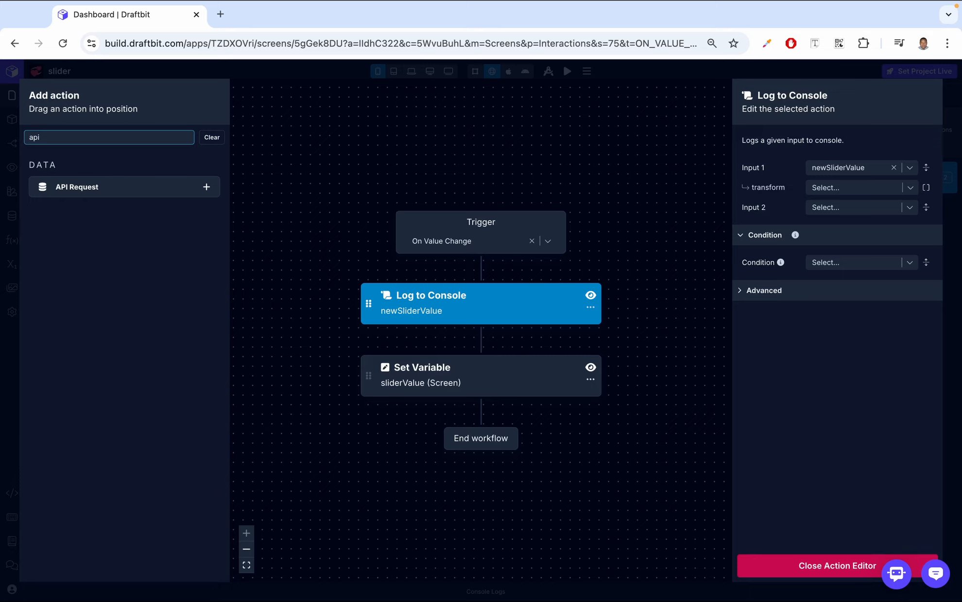
{"action": "left_click", "coordinate": [829, 566]}
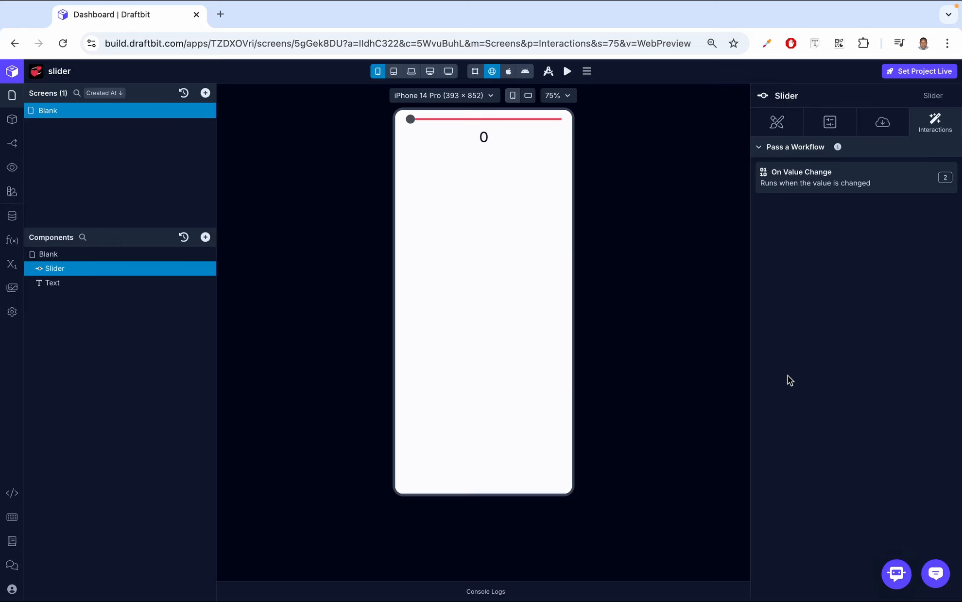